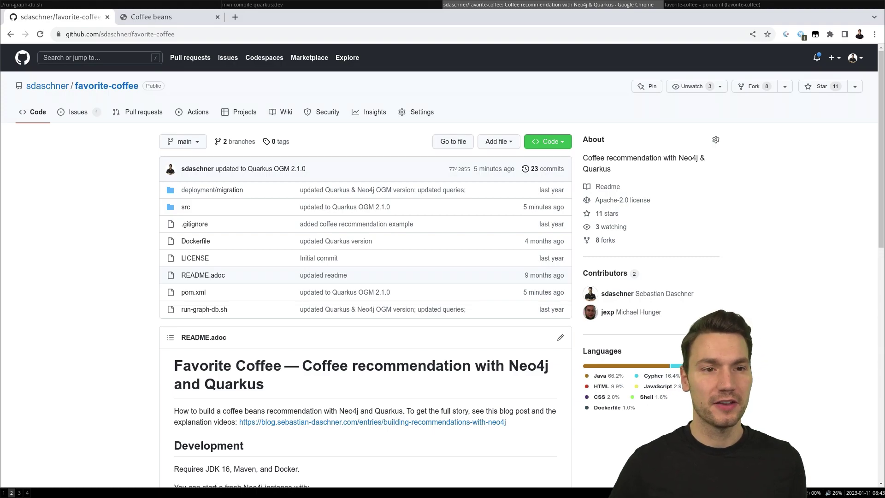
scroll(117, 297, down, 2)
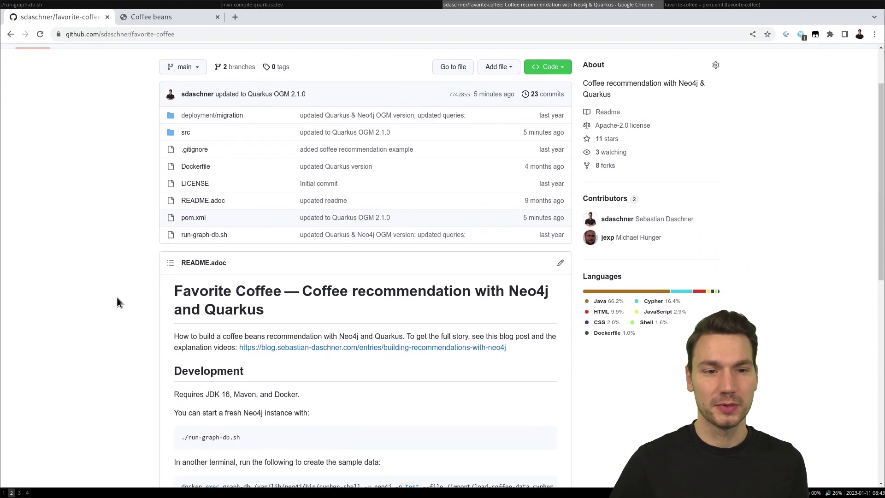
scroll(117, 297, down, 2)
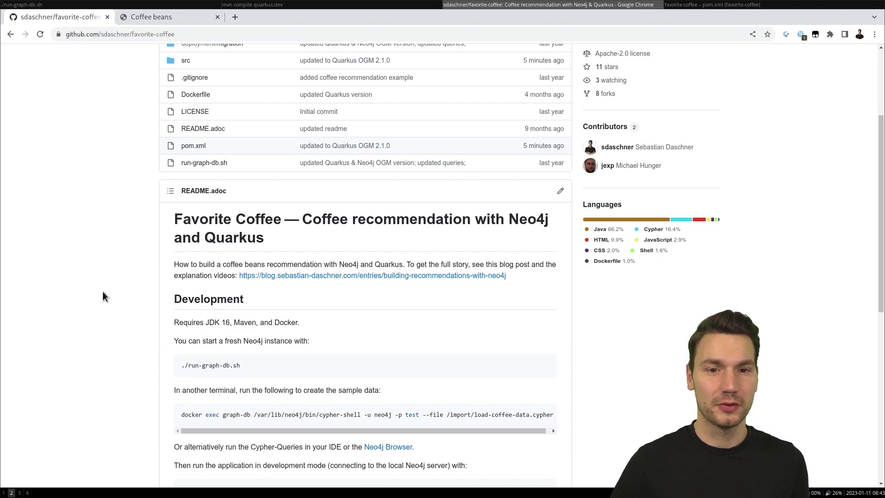
scroll(90, 300, up, 1)
scroll(89, 302, up, 3)
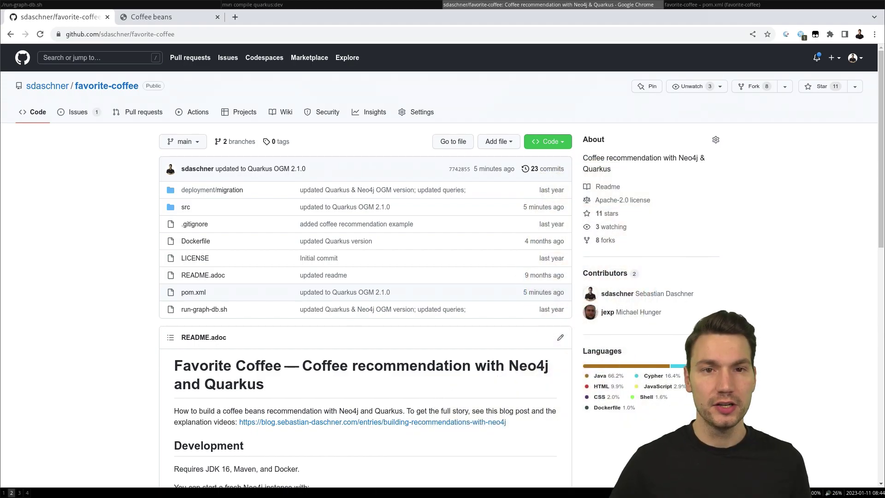
Step: In pom.xml, confirm the neo4j-ogm-quarkus dependency is version 2.1.0
key(super+Right)
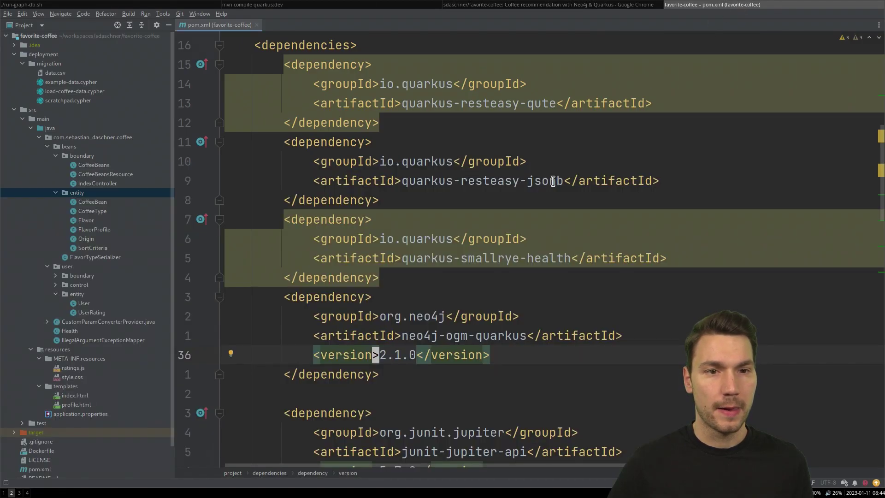
scroll(552, 181, up, 5)
scroll(484, 173, up, 5)
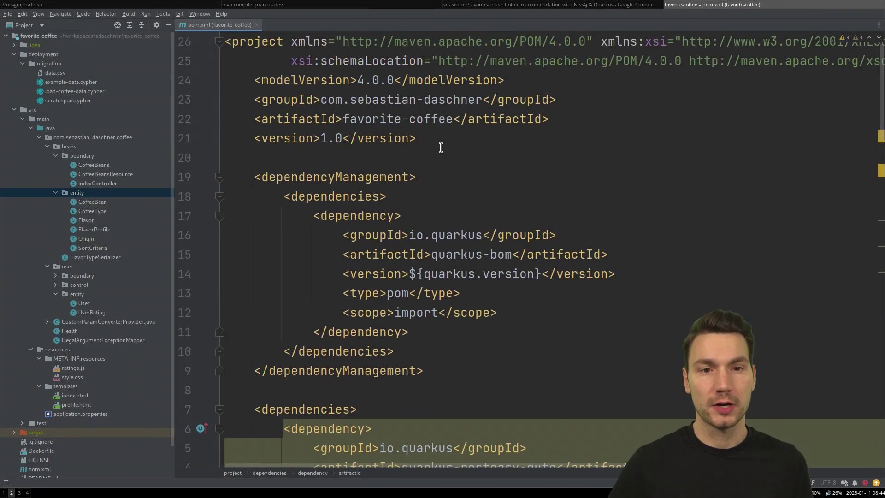
scroll(440, 147, down, 5)
scroll(430, 156, down, 5)
scroll(420, 164, down, 5)
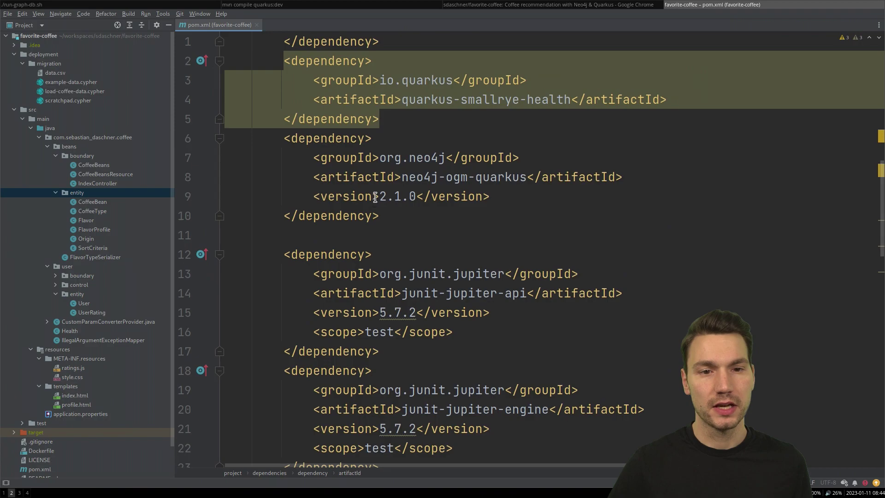
drag(375, 197, 434, 196)
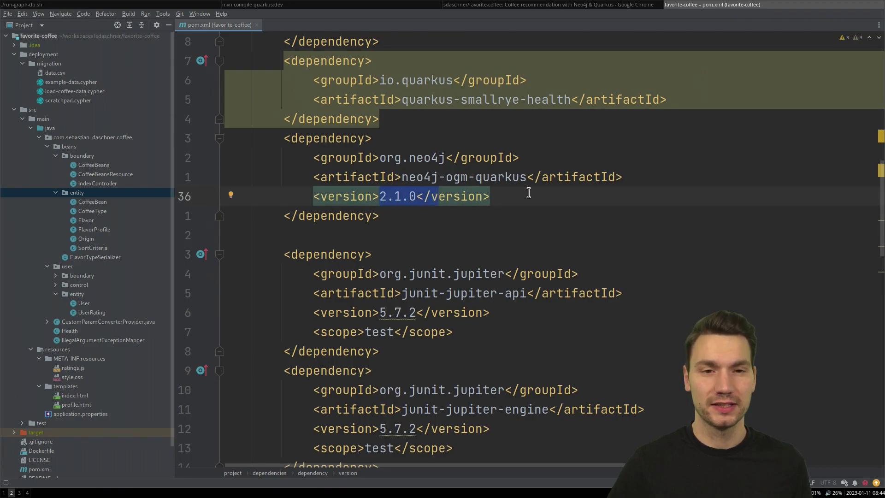
click(463, 177)
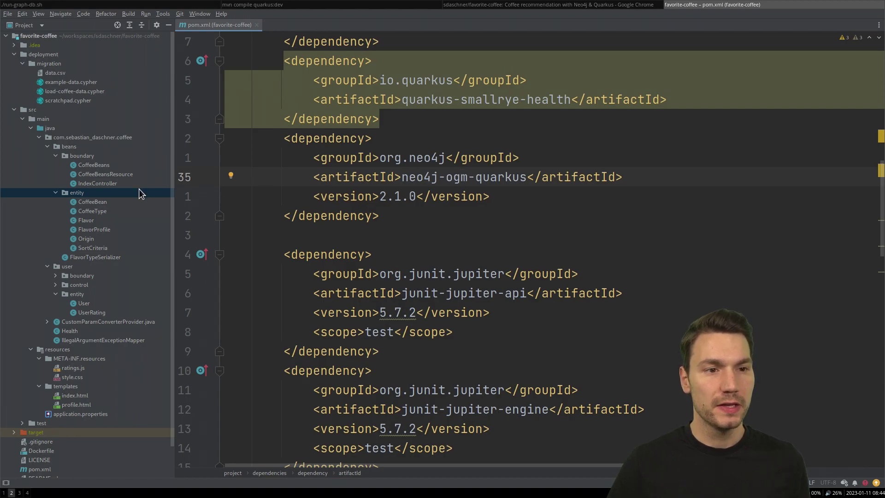
Step: Open CoffeeBeans.java at the getRatedCoffeeBeans method, with the project tree hidden
double_click(114, 164)
click(567, 173)
key(alt+1)
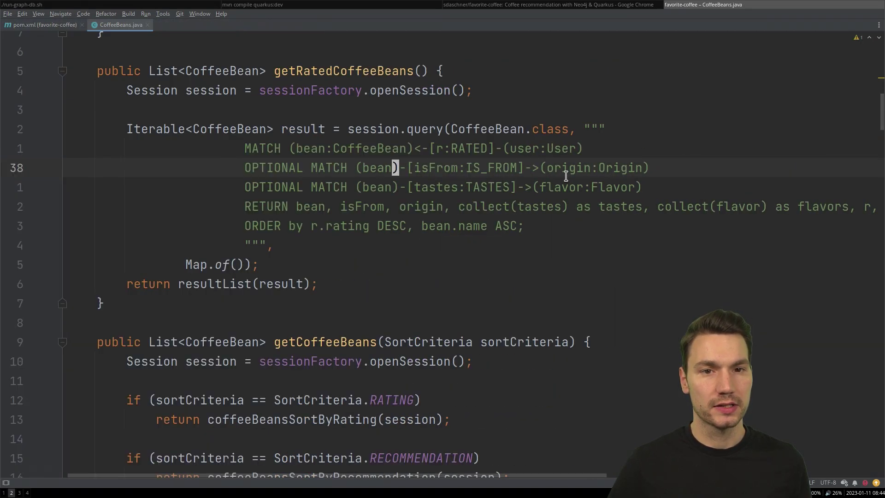
scroll(573, 200, up, 5)
scroll(573, 200, up, 3)
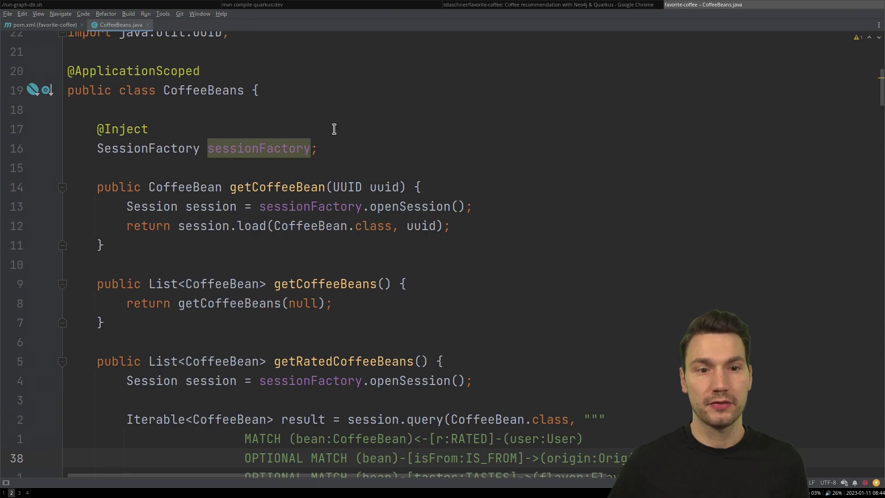
scroll(346, 152, down, 3)
scroll(346, 160, down, 3)
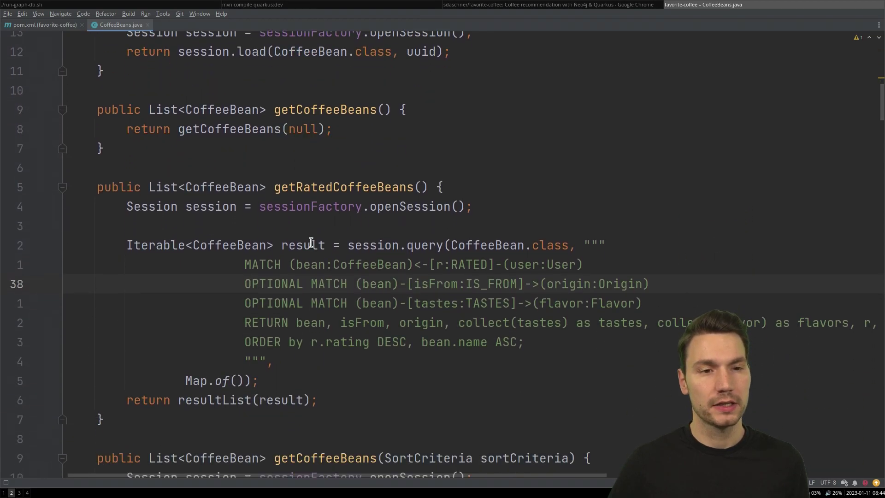
click(239, 187)
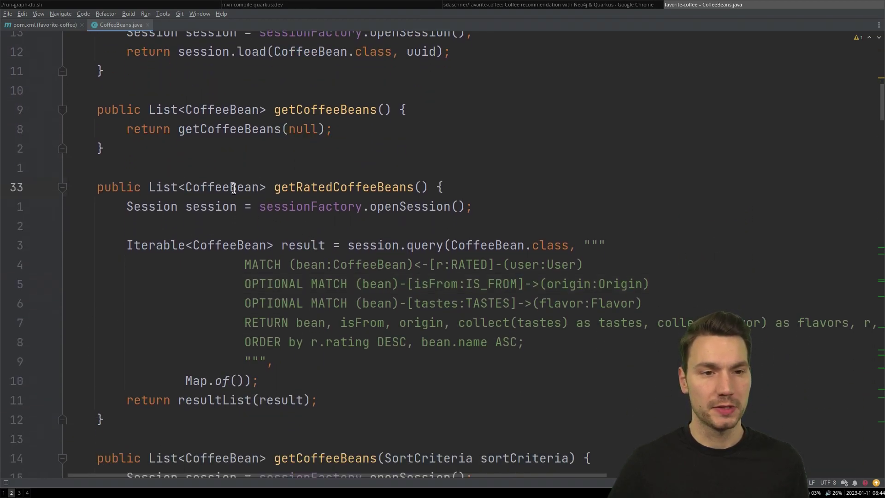
scroll(290, 249, down, 3)
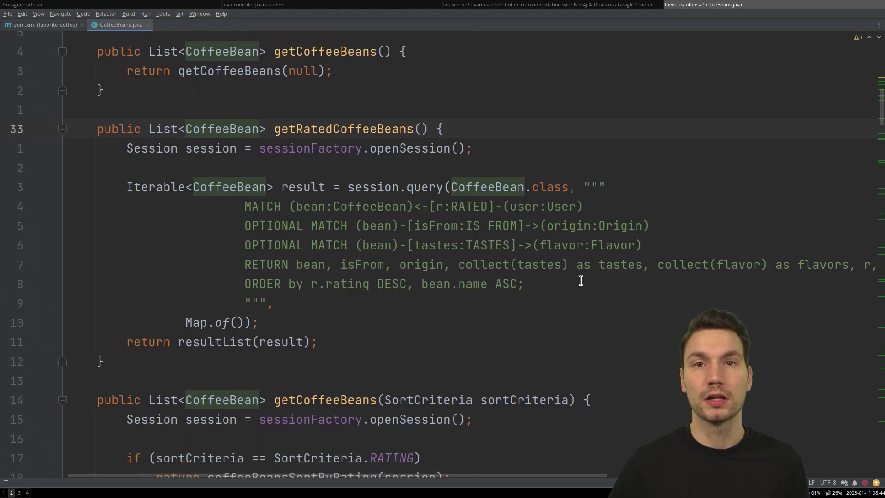
scroll(580, 269, down, 3)
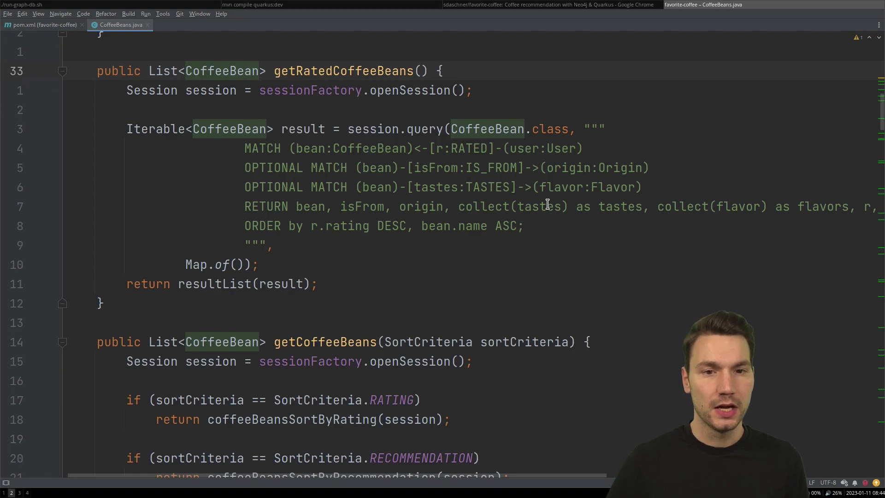
scroll(503, 200, up, 3)
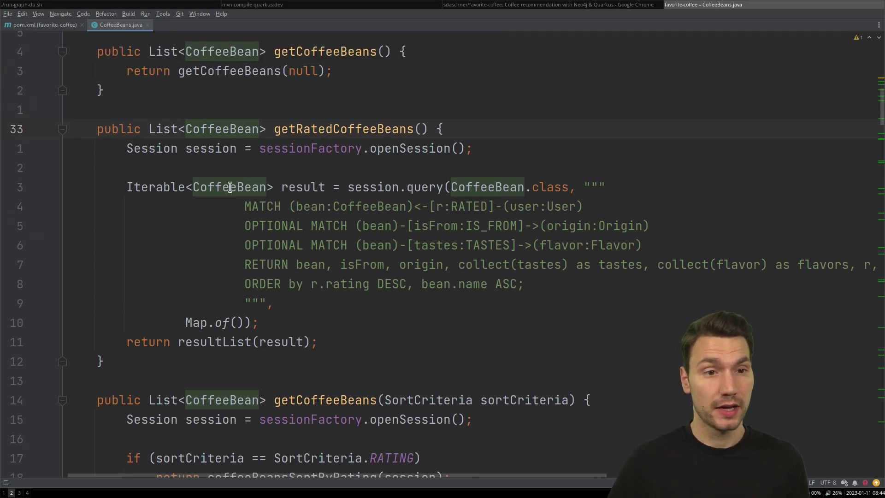
Step: Inspect the CoffeeBean class in CoffeeBean.java, then go back to CoffeeBeans.java
ctrl+click(474, 187)
scroll(194, 227, down, 6)
scroll(194, 227, down, 6)
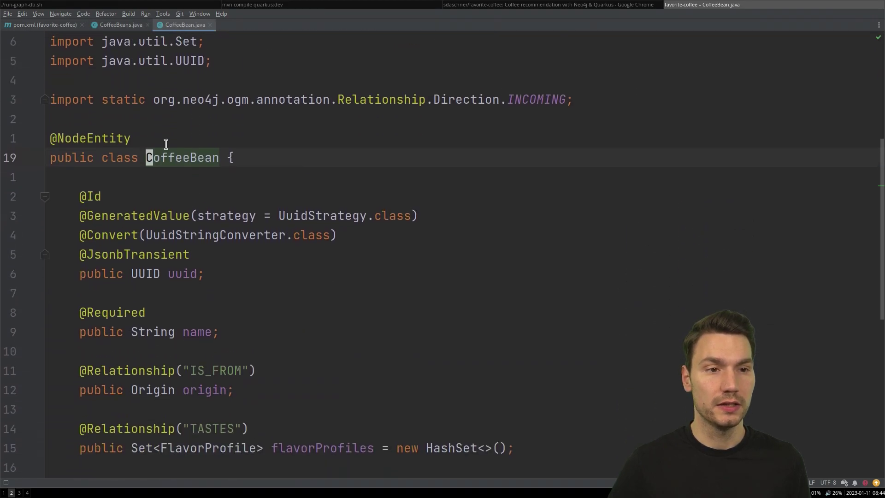
click(166, 138)
key(Down)
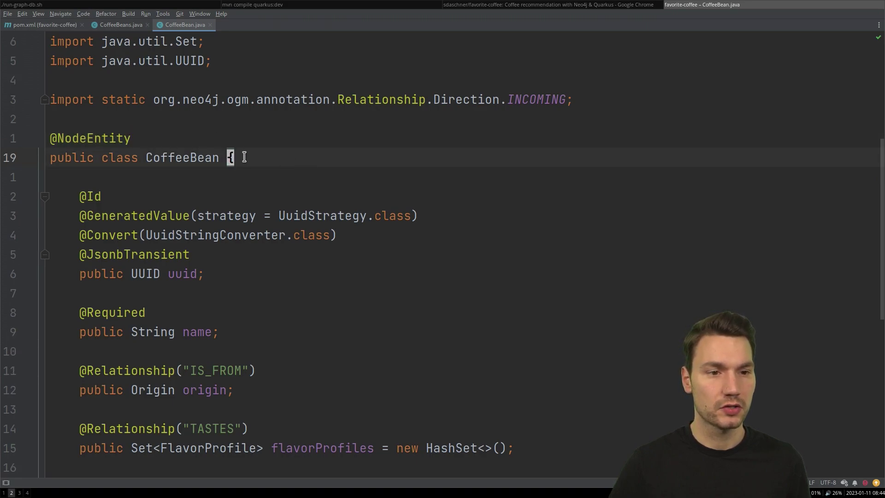
scroll(244, 157, down, 3)
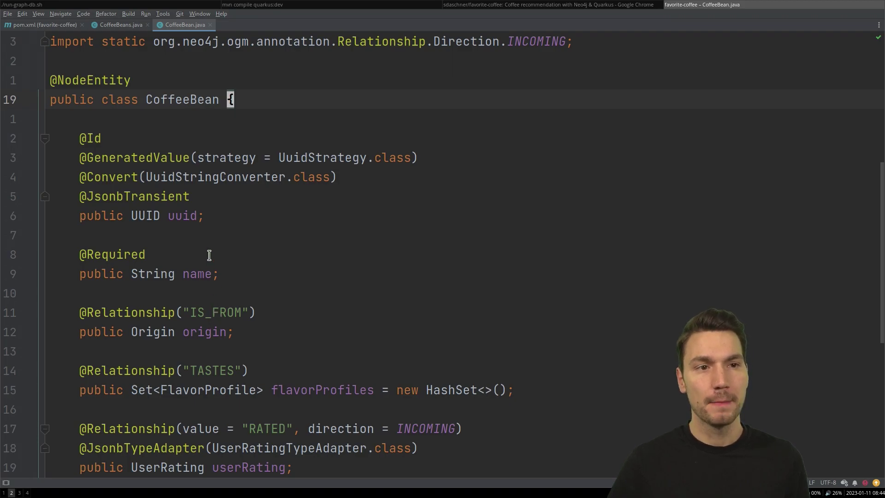
click(114, 26)
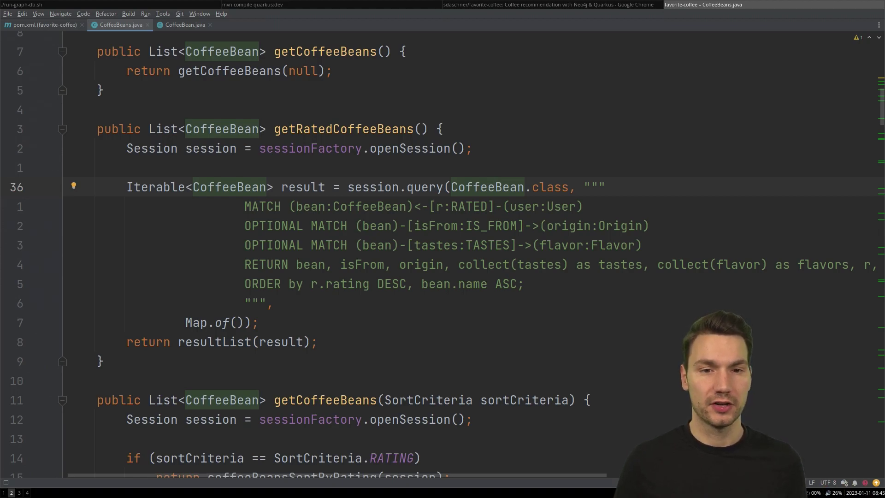
Step: Review the query and queryDto signatures in Session.java, then return to CoffeeBeans.java
key(b)
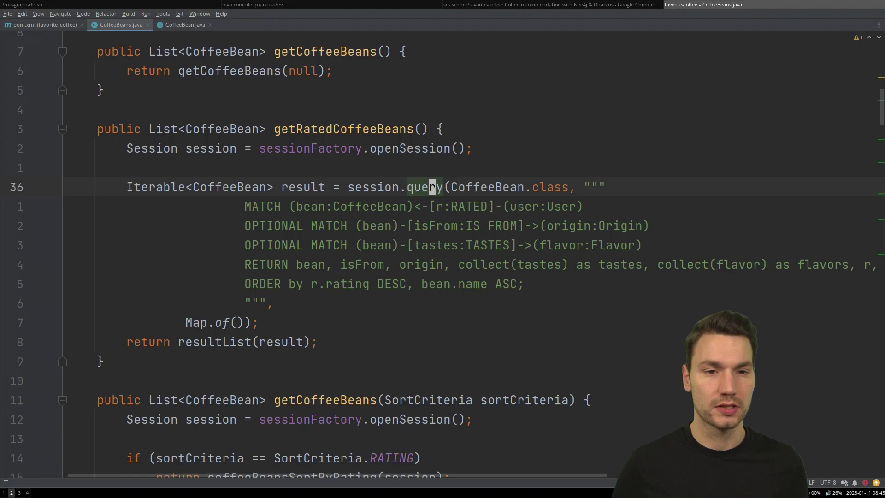
key(ctrl+b)
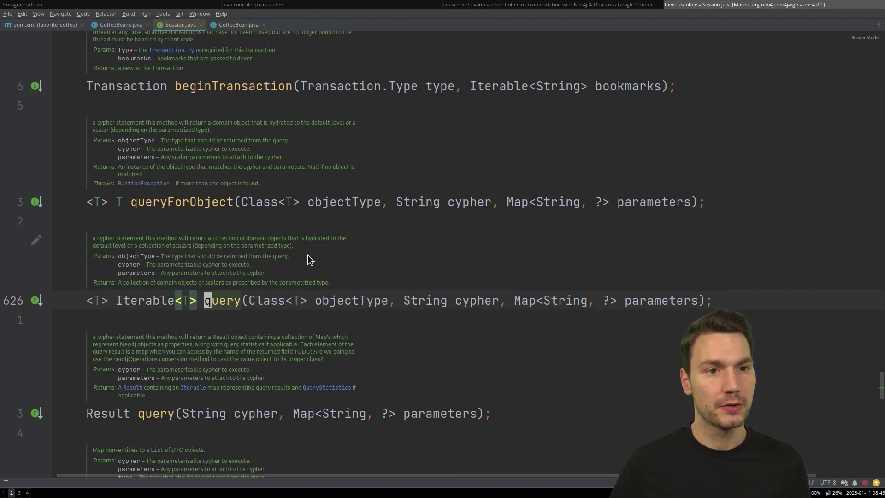
scroll(304, 270, down, 5)
scroll(305, 270, down, 3)
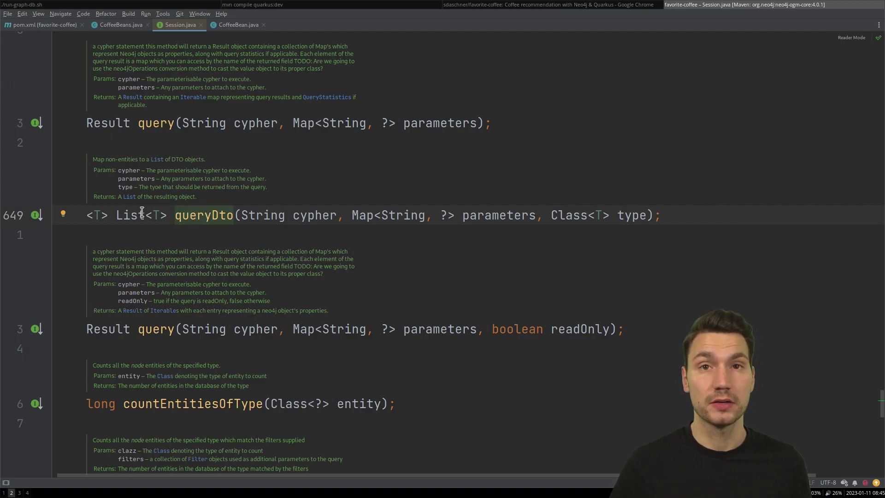
click(584, 211)
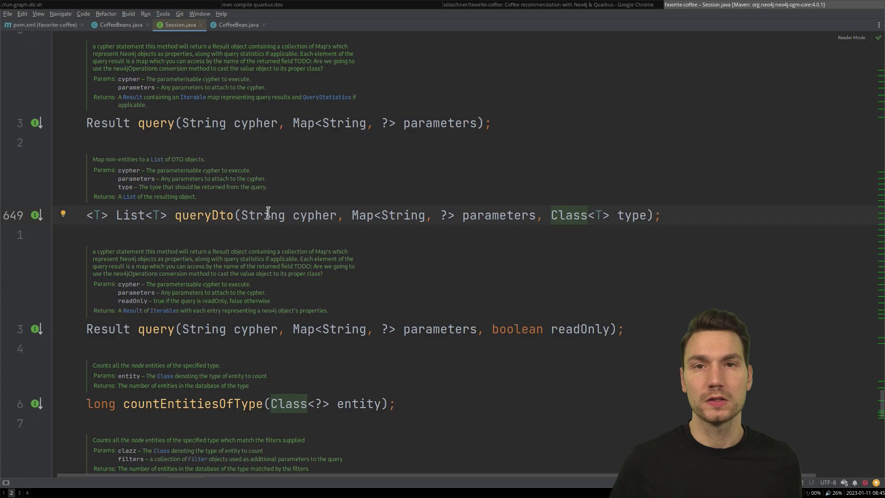
click(122, 23)
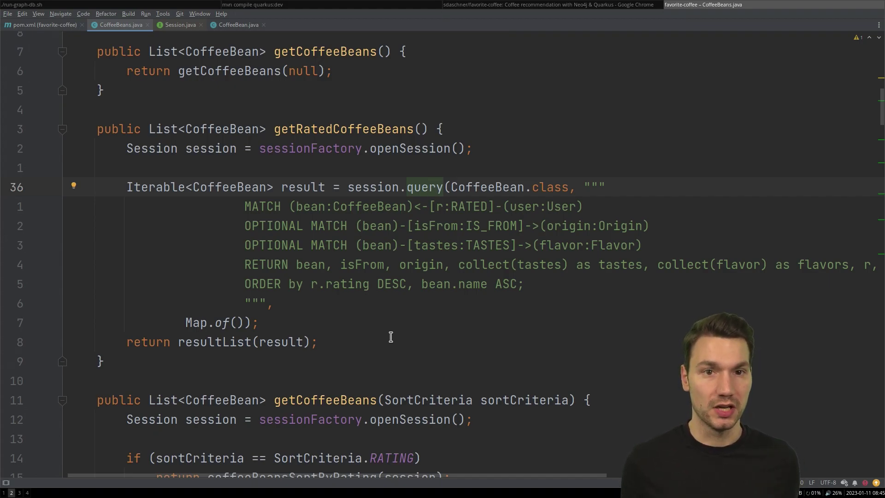
Step: In the Coffee beans app, give Blue Moon a two-star rating
click(580, 5)
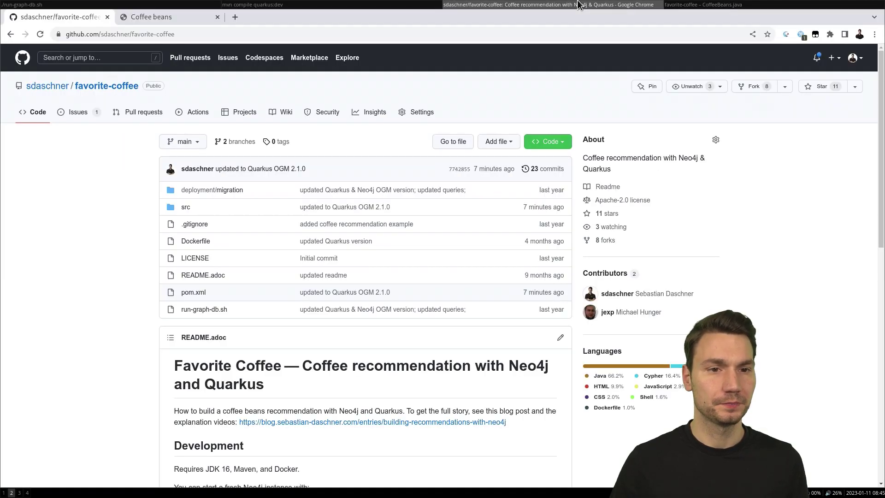
key(ctrl+Tab)
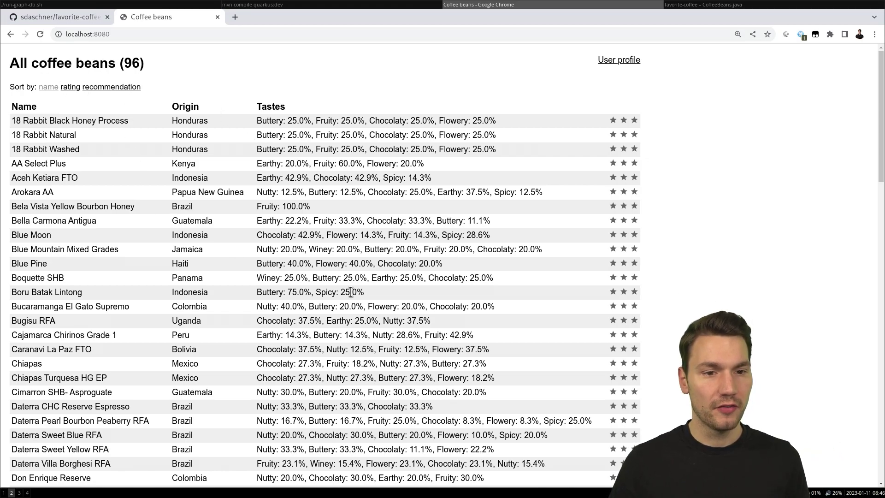
scroll(351, 292, down, 2)
scroll(353, 311, down, 3)
scroll(387, 221, down, 2)
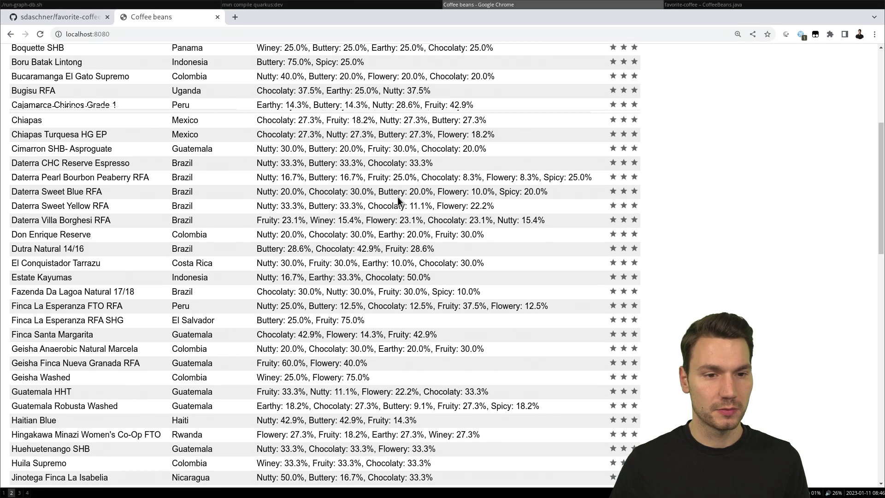
scroll(398, 197, down, 4)
scroll(415, 194, up, 5)
scroll(448, 166, up, 5)
scroll(485, 159, up, 2)
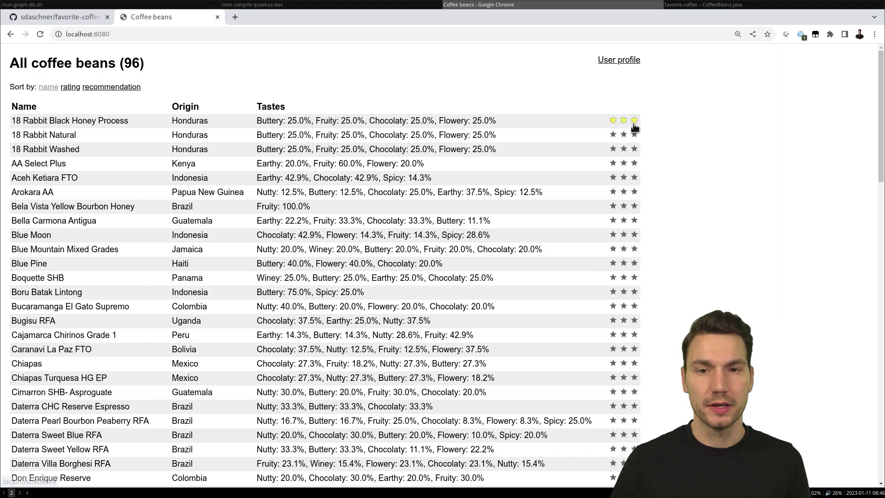
scroll(637, 187, down, 1)
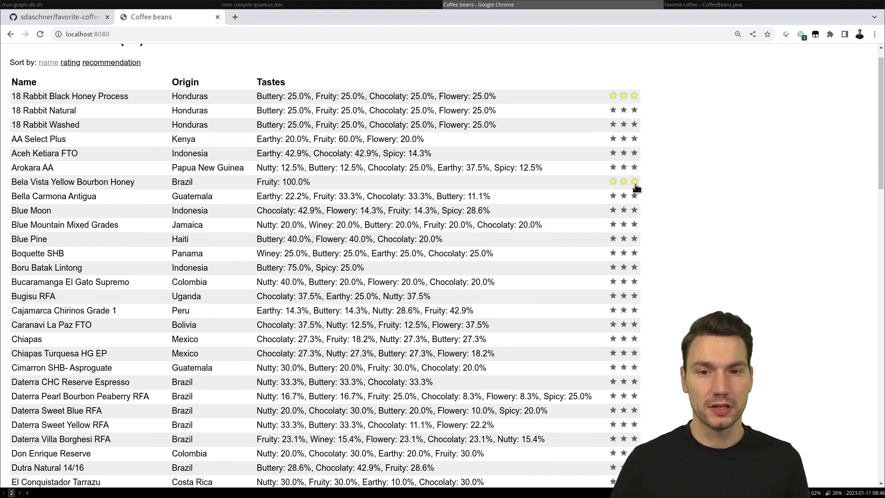
scroll(714, 234, down, 5)
scroll(696, 242, down, 3)
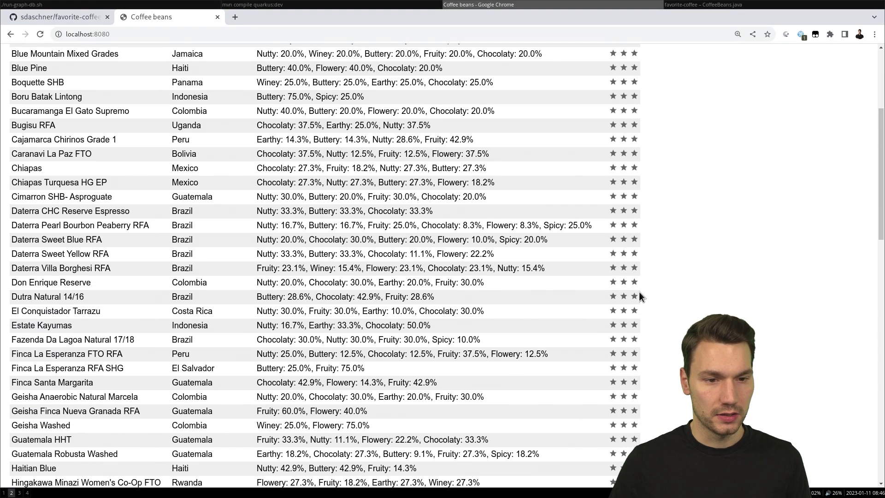
scroll(617, 342, up, 5)
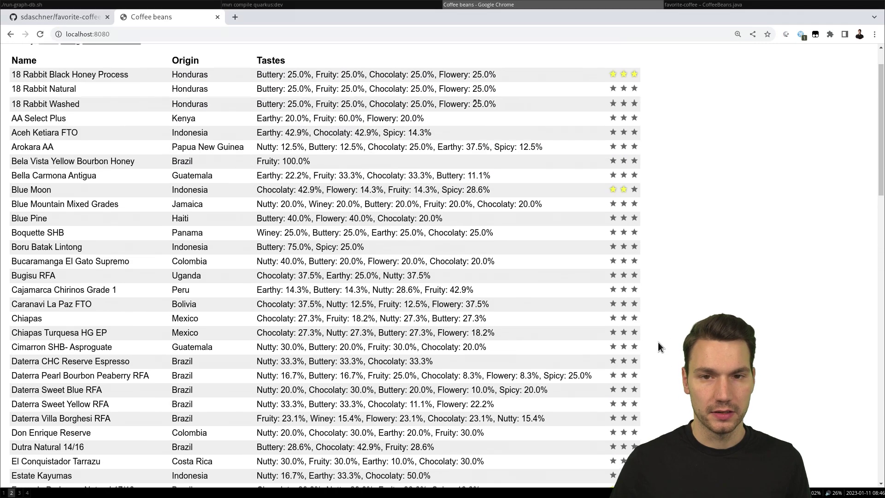
scroll(637, 277, up, 3)
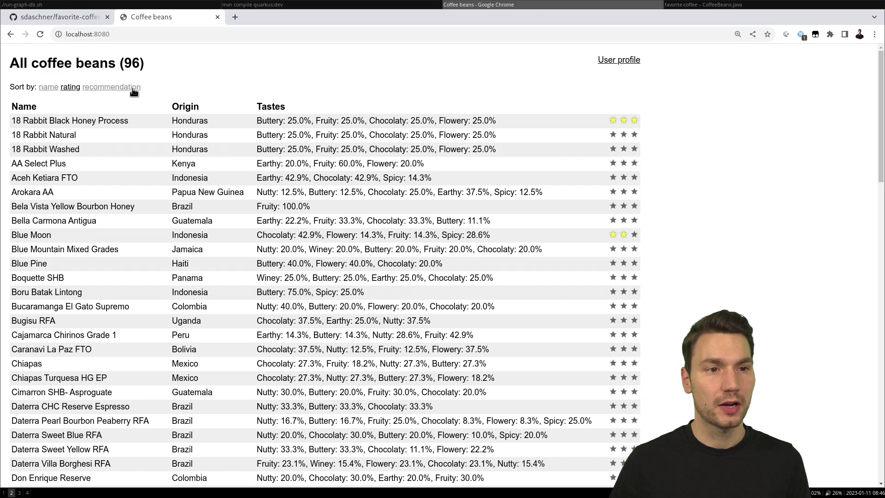
Step: Sort beans by recommendation and view the User Profile's three rated beans
click(112, 87)
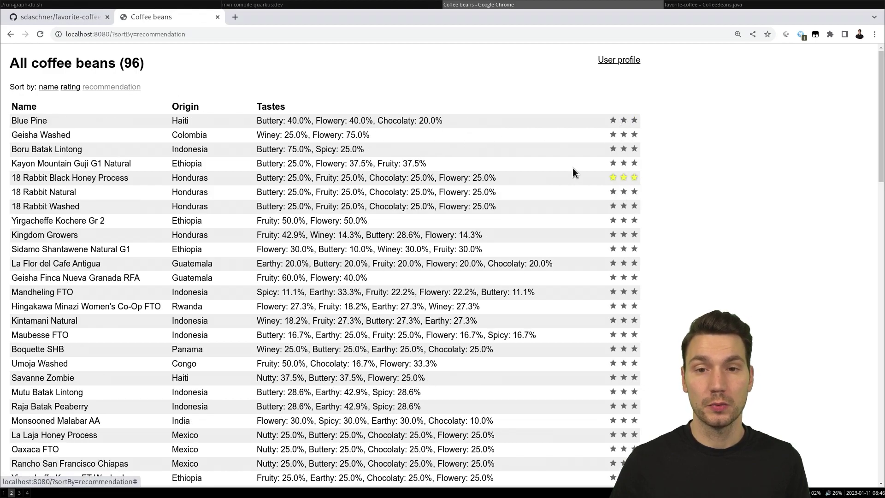
scroll(470, 229, down, 3)
scroll(470, 228, up, 3)
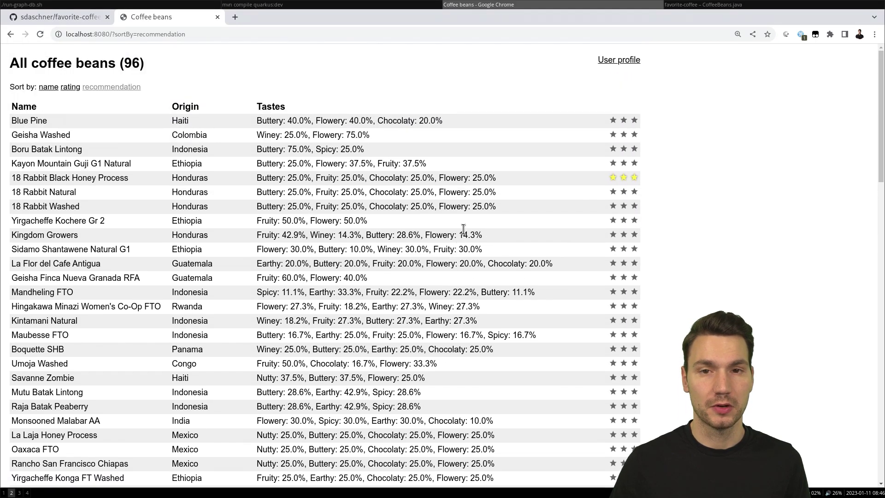
click(619, 62)
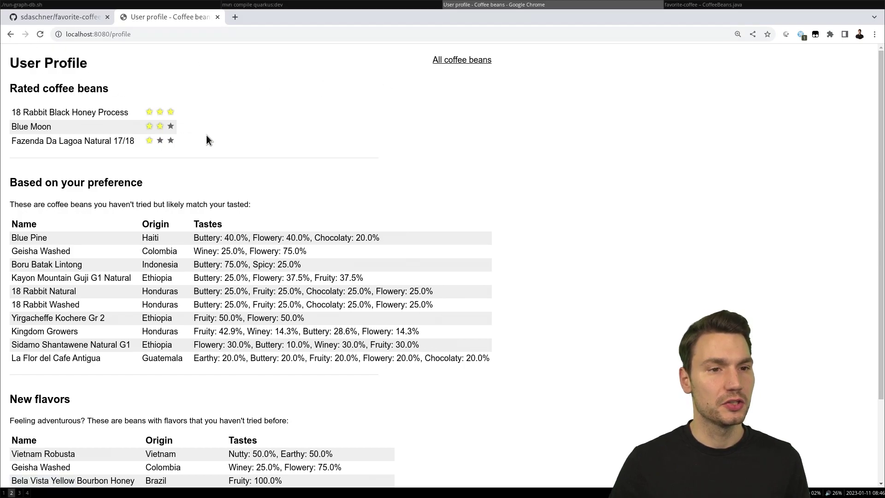
scroll(403, 182, down, 2)
scroll(190, 268, down, 1)
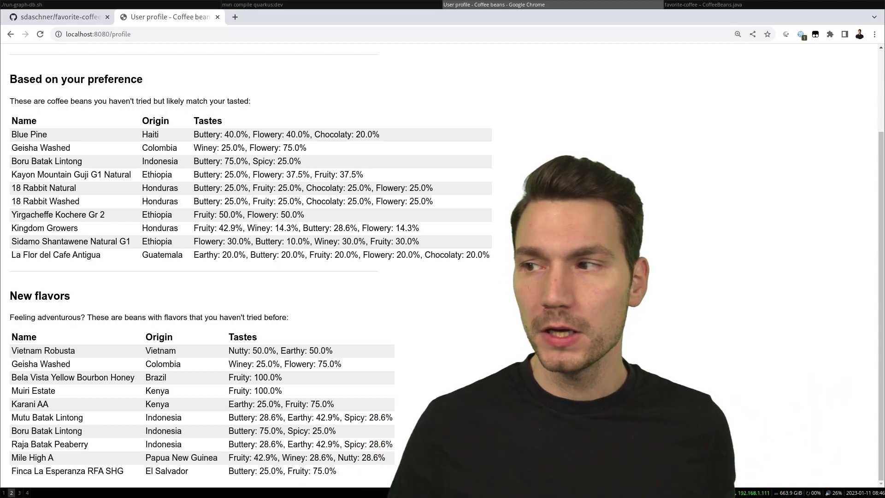
scroll(512, 316, up, 3)
drag(10, 89, 83, 89)
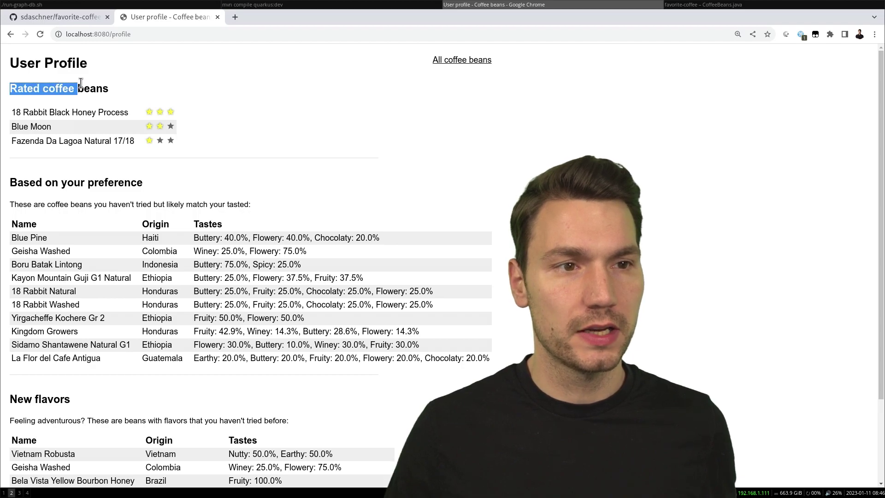
click(87, 91)
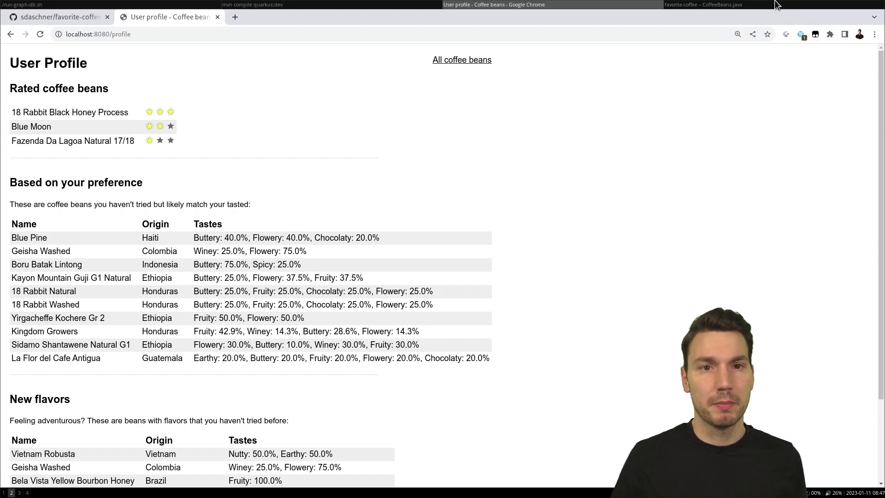
Step: Go to getRatedCoffeeBeans in CoffeeBeans.java and highlight its MATCH-to-RETURN query lines
click(777, 5)
key(k)
key(k)
key(k)
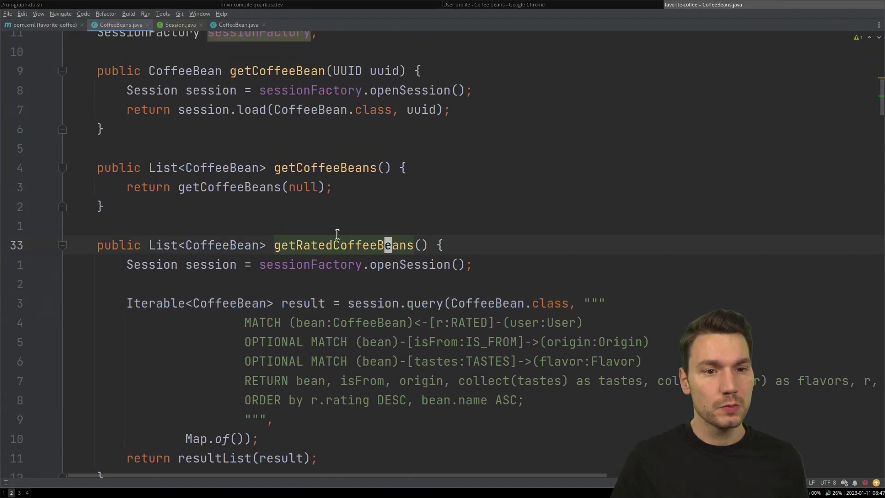
scroll(339, 174, down, 2)
click(226, 129)
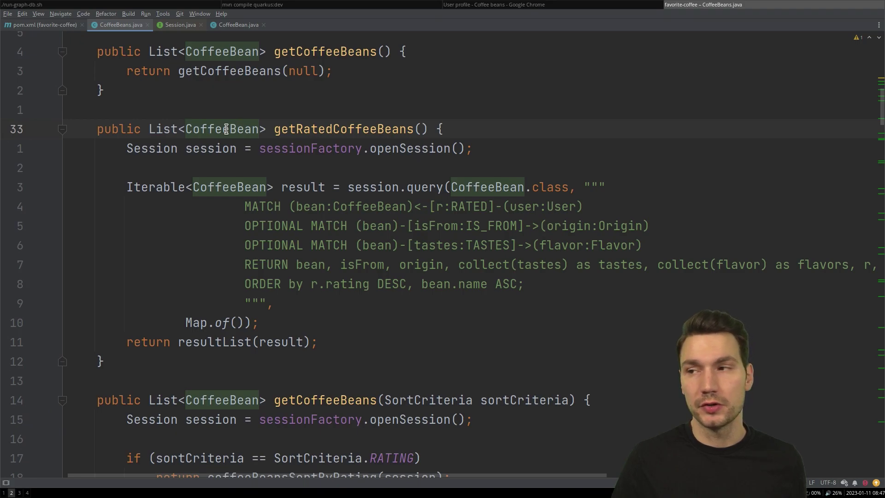
scroll(249, 201, down, 1)
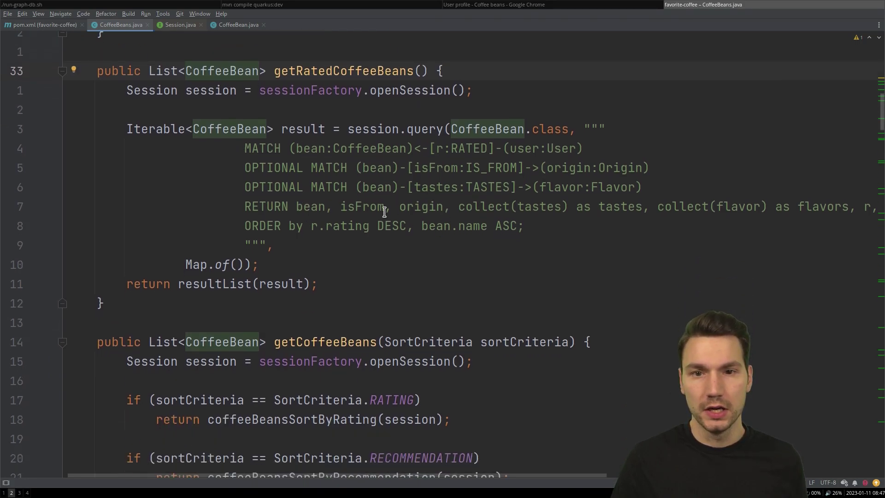
drag(245, 148, 450, 202)
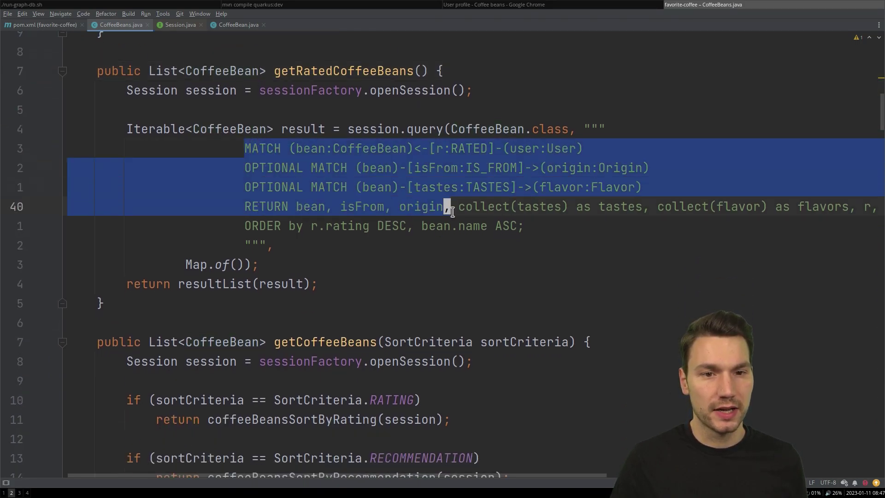
key(Escape)
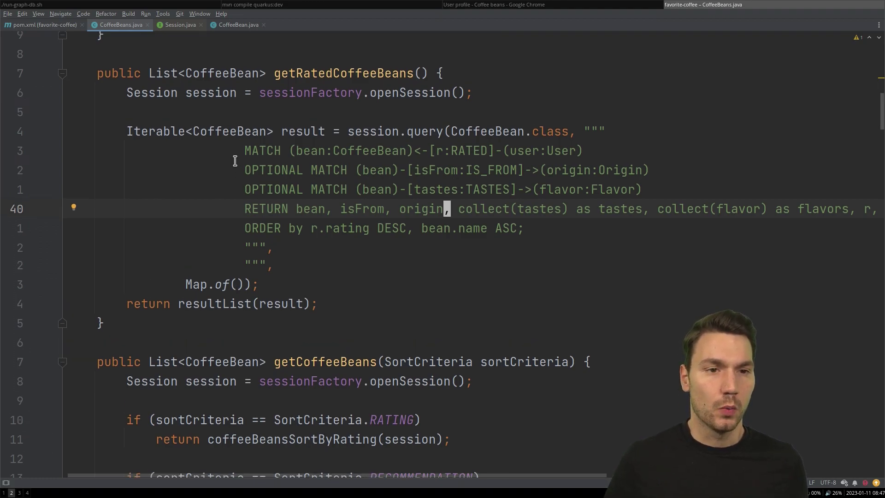
scroll(242, 182, up, 1)
key(4k)
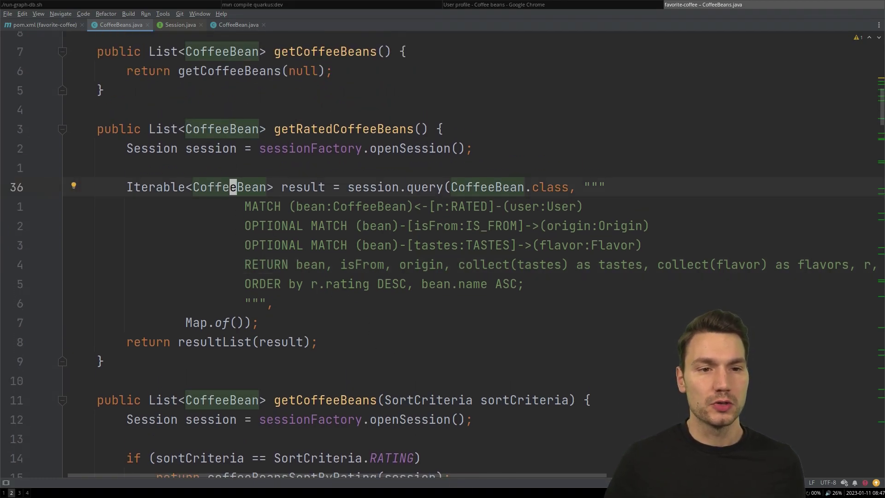
Step: Add a CoffeeBeanRating Java class to the entity package, declining the Git add
key(ctrl+b)
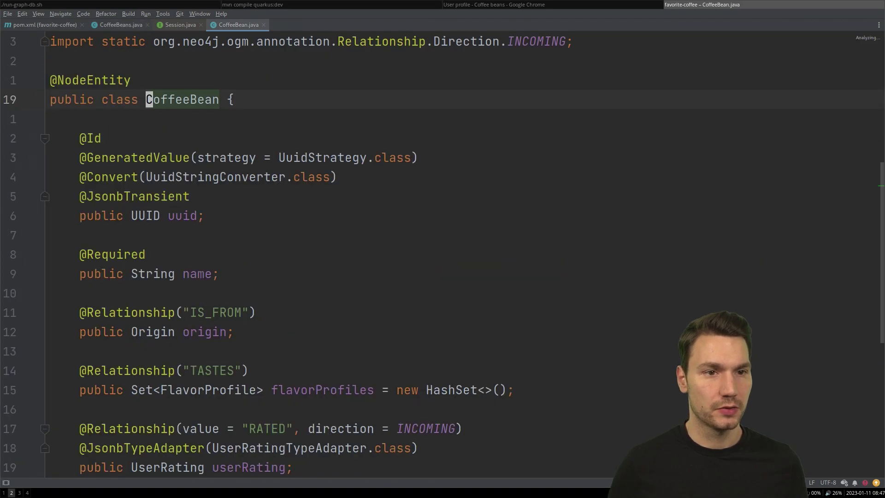
key(alt+F1)
key(Return)
key(Menu)
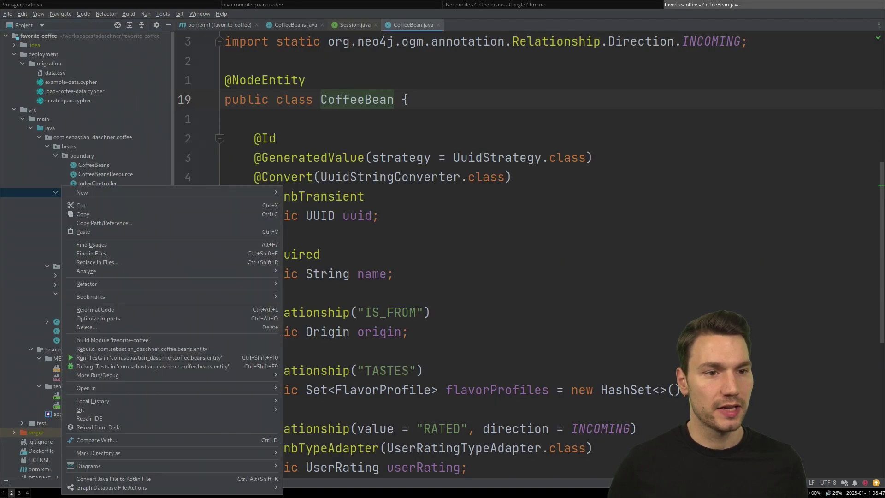
key(Right)
key(Return)
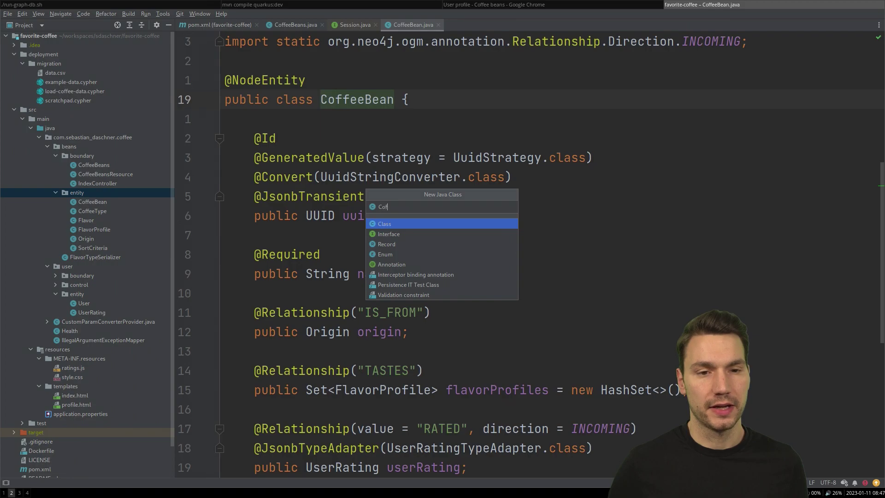
text(g)
key(Return)
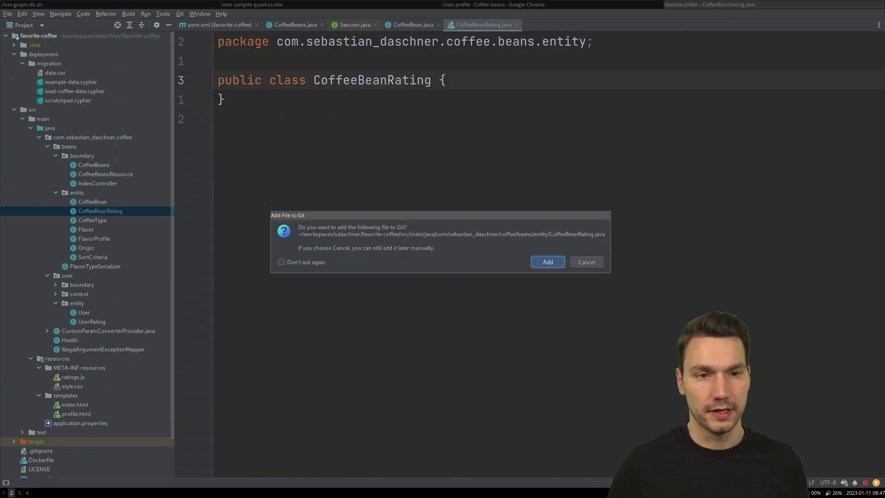
key(Escape)
key(shift+Escape)
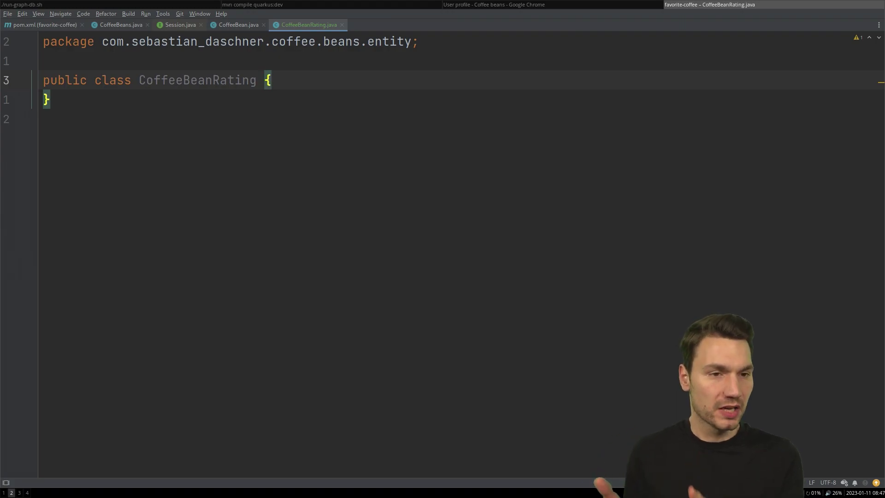
Step: Give CoffeeBeanRating public String name and int rating fields, then return to CoffeeBeans.java
key(Return)
key(Return)
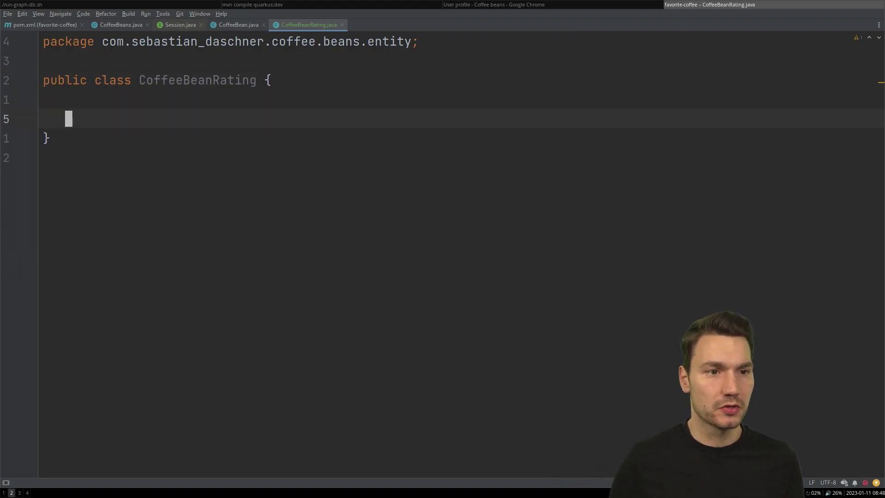
key(Return)
text(public String)
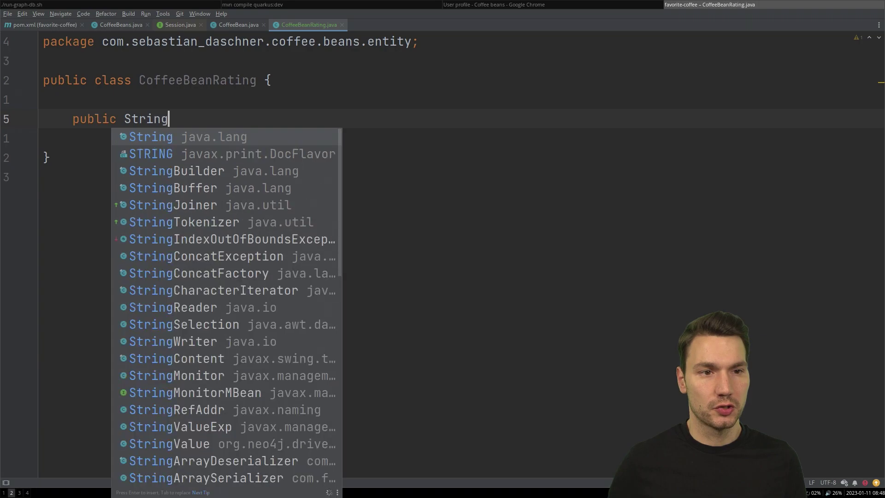
text( name;)
key(ctrl+d)
key(ctrl+Left)
key(ctrl+Left)
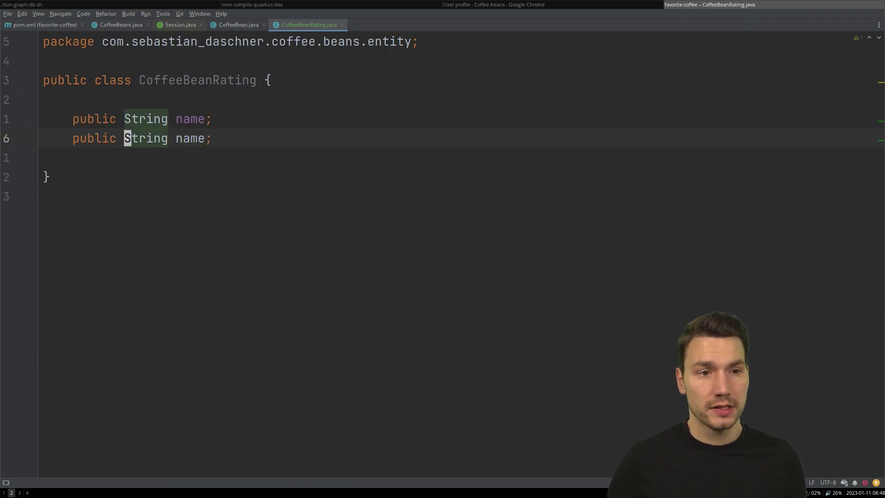
key(ctrl+shift+Right)
key(ctrl+shift+Right)
key(BackSpace)
text(int rating)
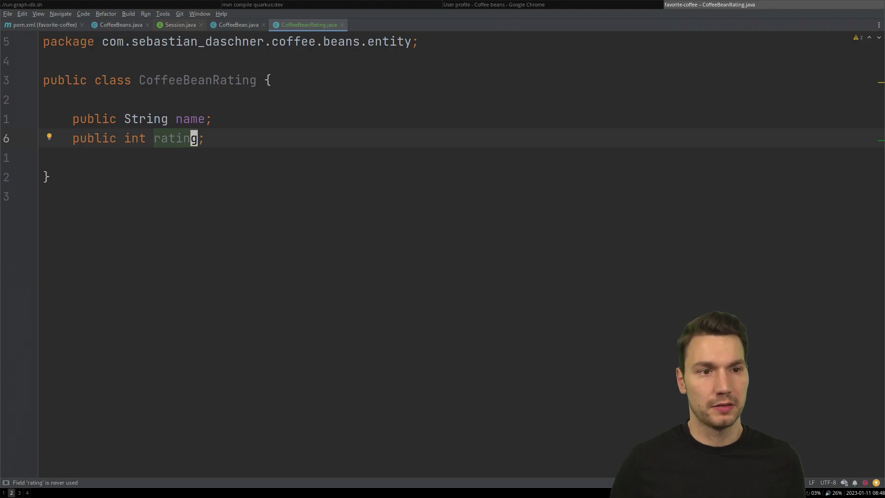
key(Home)
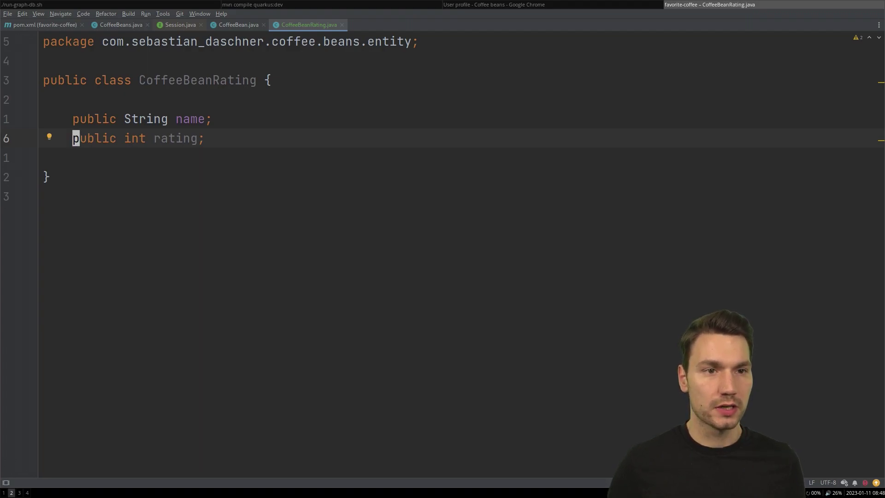
key(alt+Left)
key(alt+Left)
Step: Switch session.query to queryDto, returning it directly and dropping the resultList line
key(w)
key(w)
key(w)
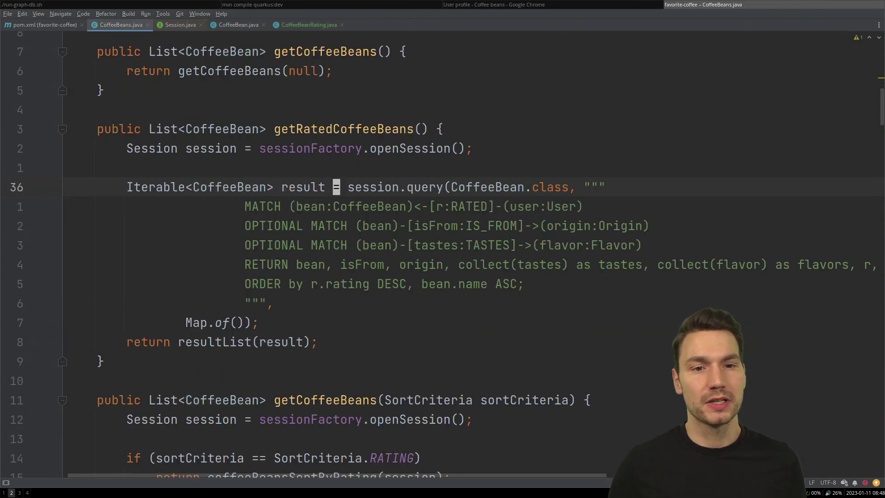
key(w)
key(w)
key(w)
key(w)
key(w)
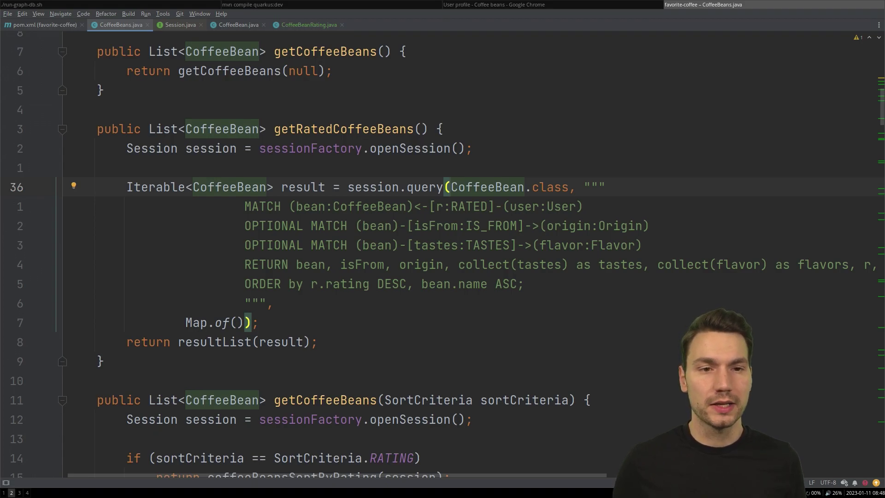
text(D)
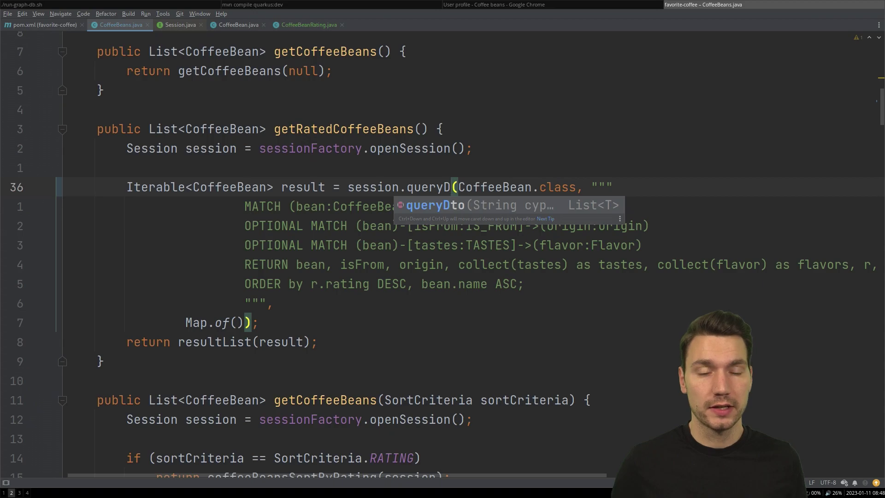
key(Tab)
key(Right)
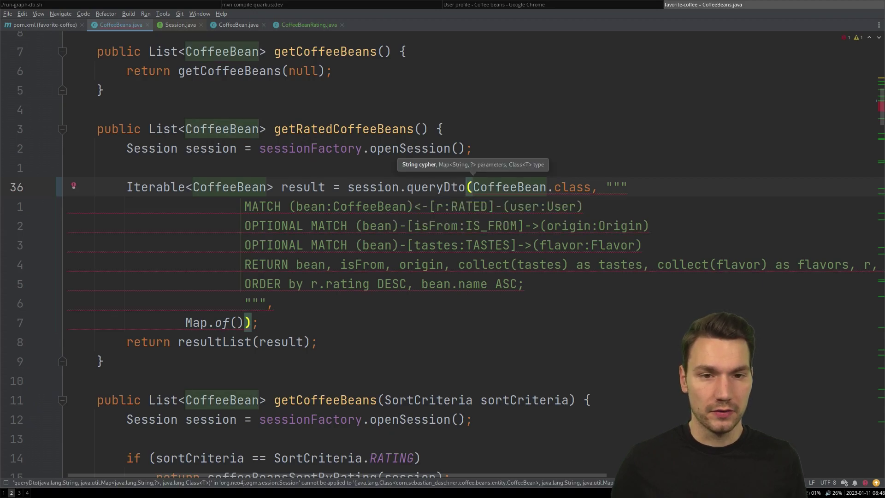
key(Home)
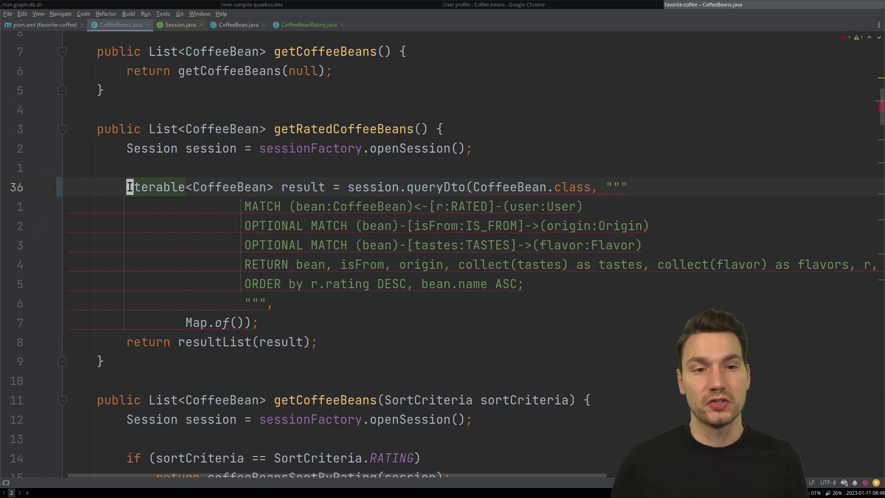
key(ctrl+Delete)
key(ctrl+Delete)
key(ctrl+Delete)
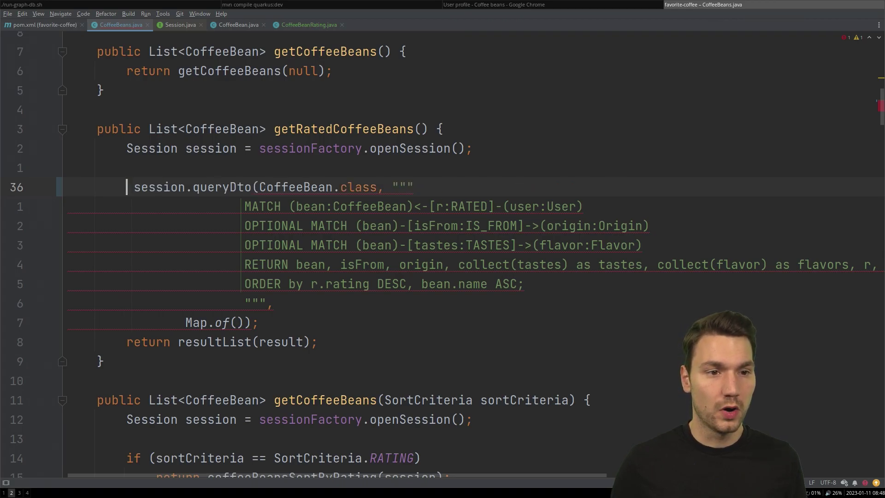
text(return)
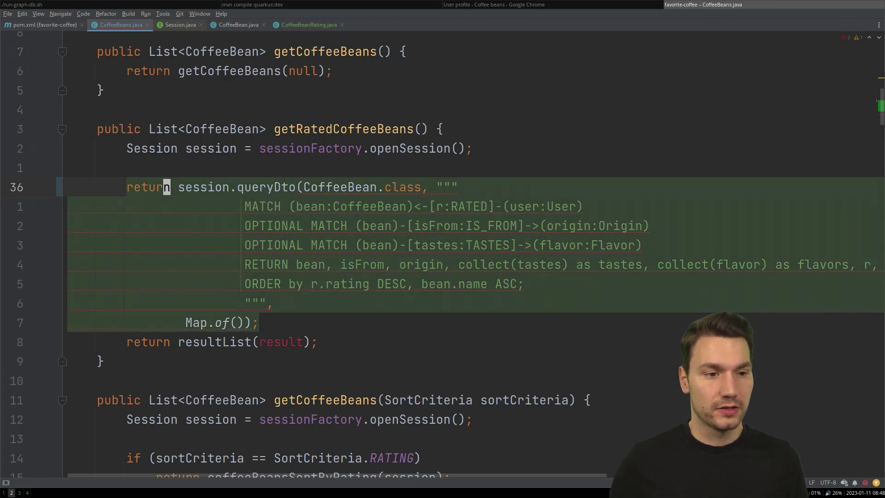
key(Down)
key(Down)
key(ctrl+y)
key(Up)
key(Up)
key(Up)
key(Up)
key(Up)
key(Up)
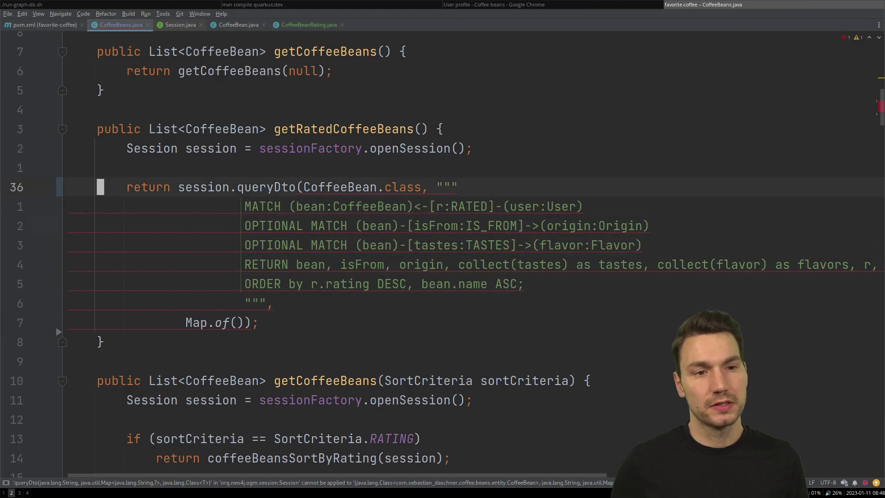
Step: Change the method's return type to List<CoffeeBeanRating>
key(ctrl+Right)
key(ctrl+Right)
key(ctrl+Right)
key(ctrl+Right)
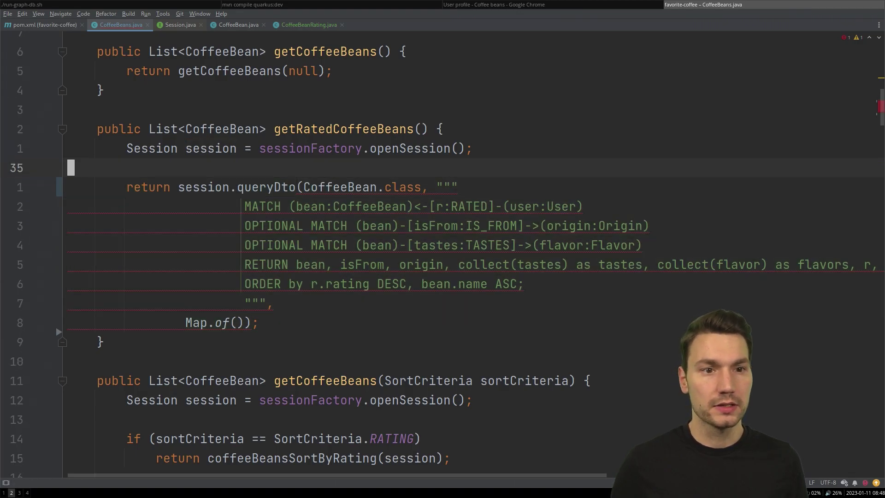
key(Up)
key(Up)
key(Up)
key(ctrl+Right)
text(R)
key(Tab)
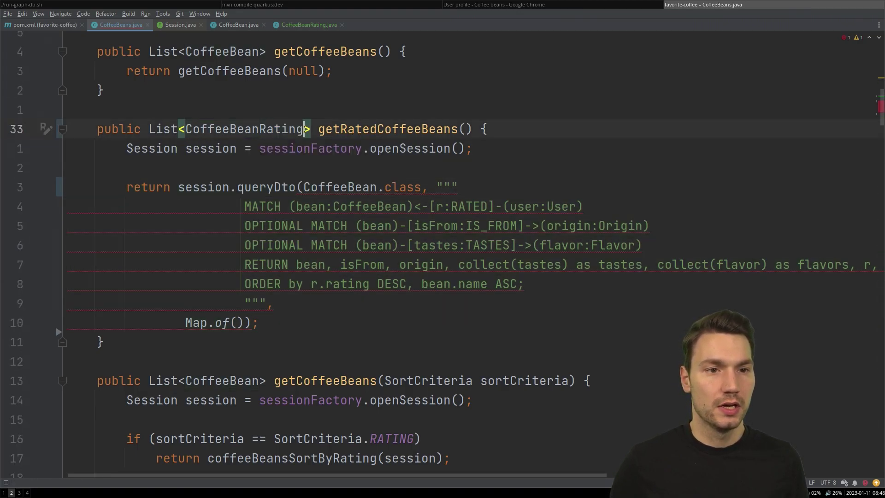
Step: Replace the CoffeeBean.class argument with CoffeeBeanRating.class after Map.of()
key(Down)
key(Down)
key(Down)
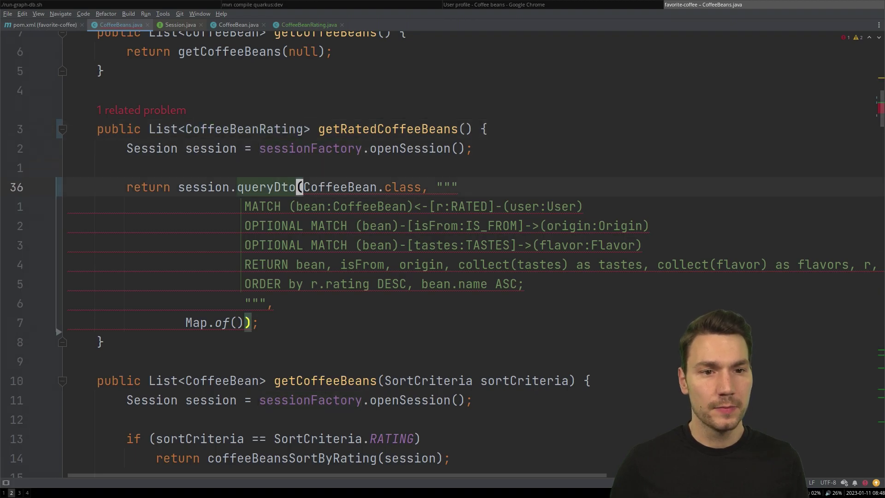
key(ctrl+shift+Right)
key(ctrl+shift+Right)
key(Delete)
key(ctrl+p)
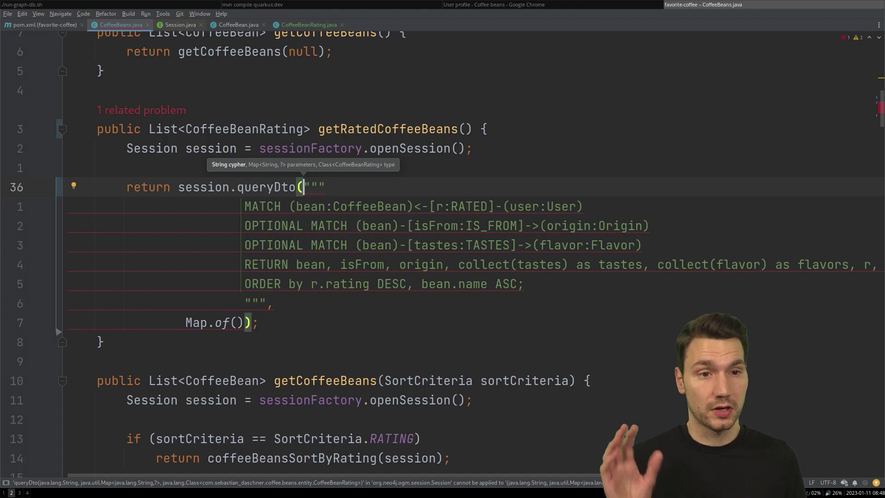
key(Escape)
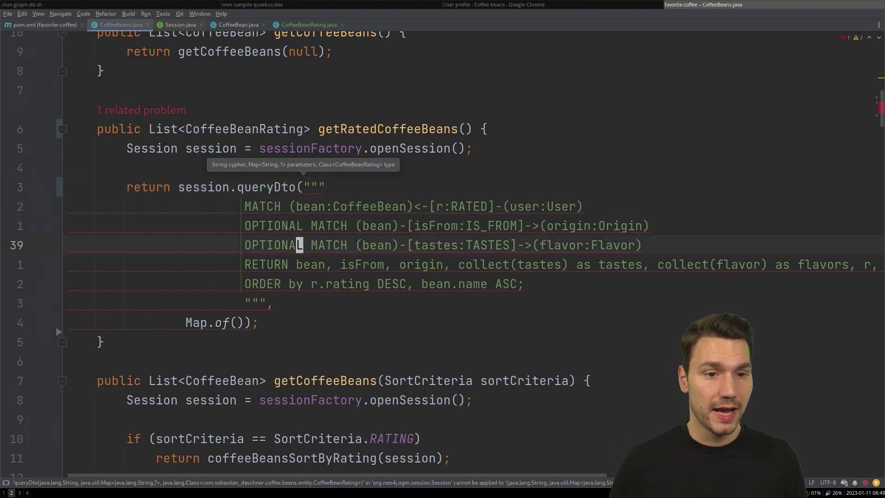
key(Down)
key(Down)
key(Down)
key(End)
key(Left)
key(Left)
text(, Cof)
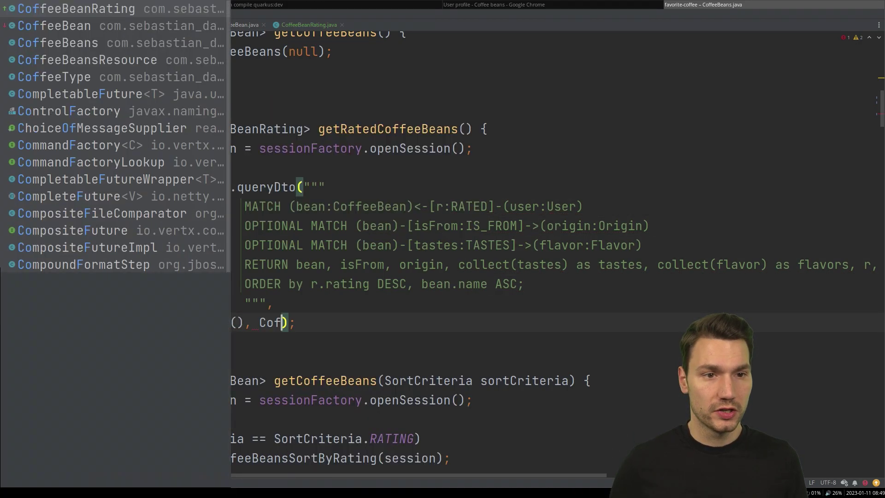
text(f)
key(Return)
text(.class)
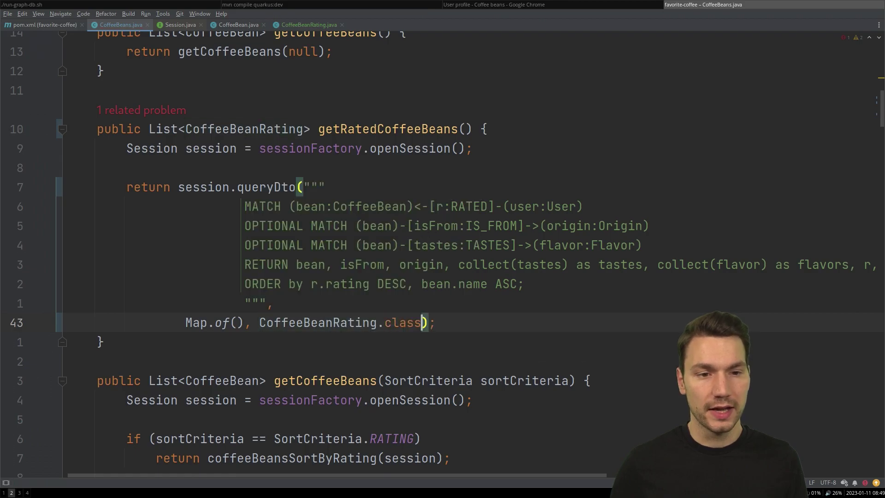
key(asciicircum)
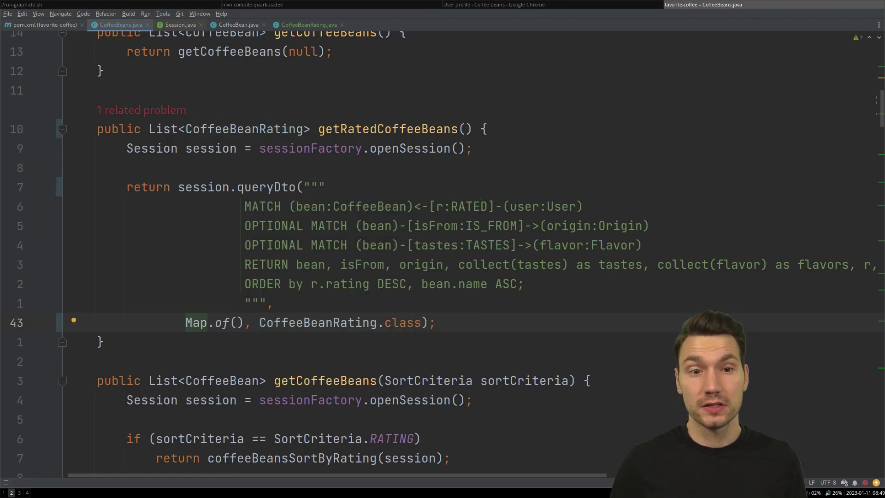
Step: Alias the query's RETURN values as name and rating
key(k)
key(k)
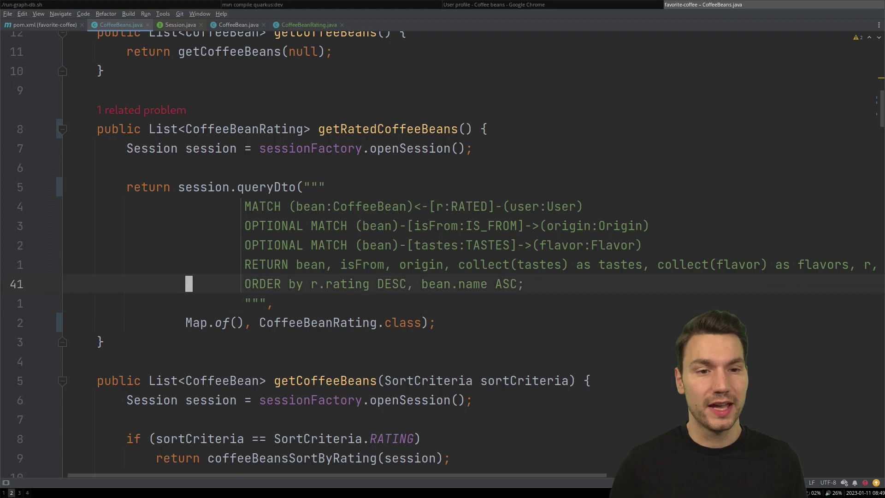
key(k)
scroll(453, 313, down, 1)
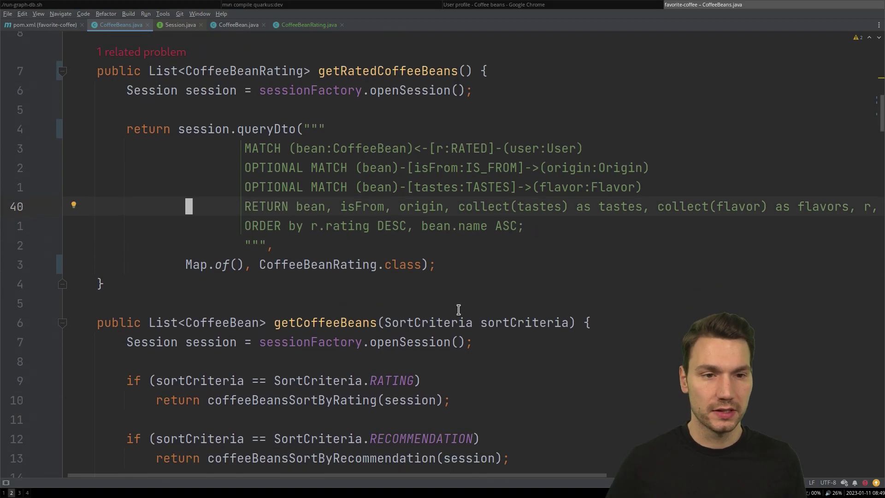
key(w)
key(w)
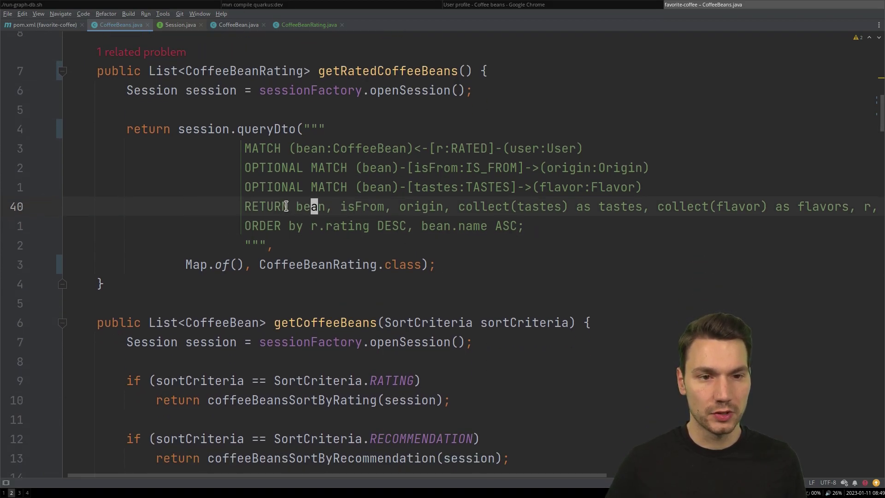
key(w)
key(l)
key(l)
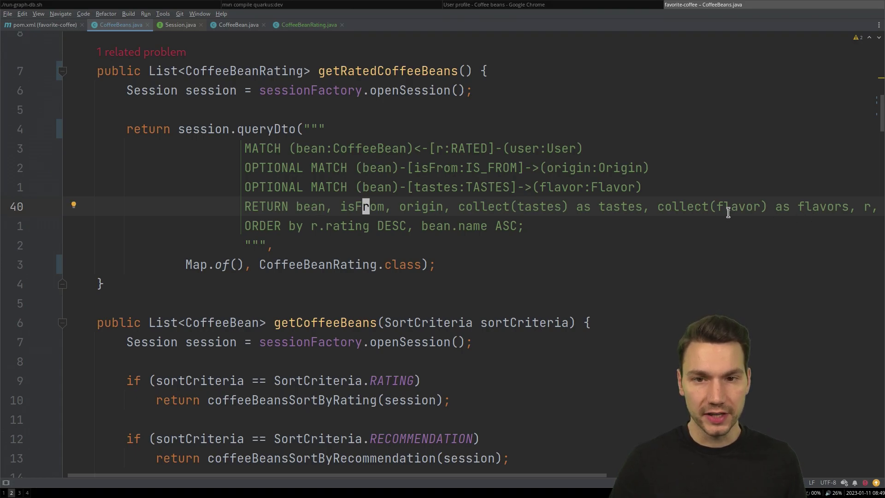
key(b)
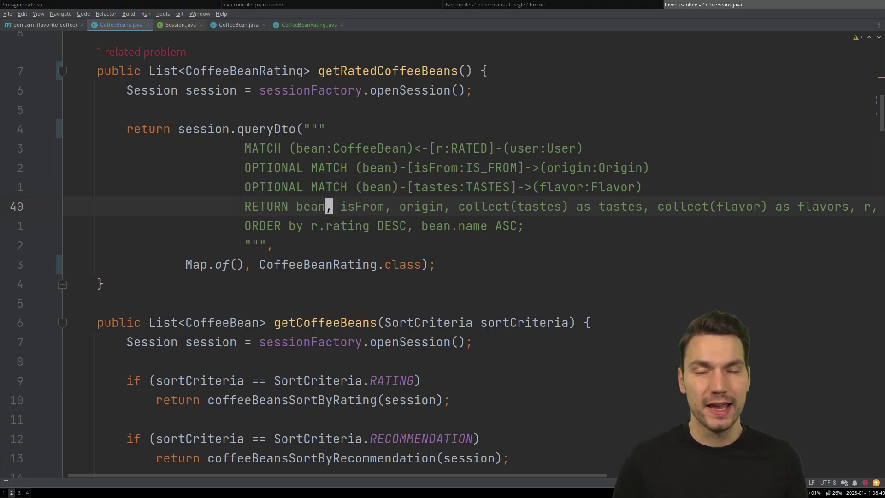
text(i)
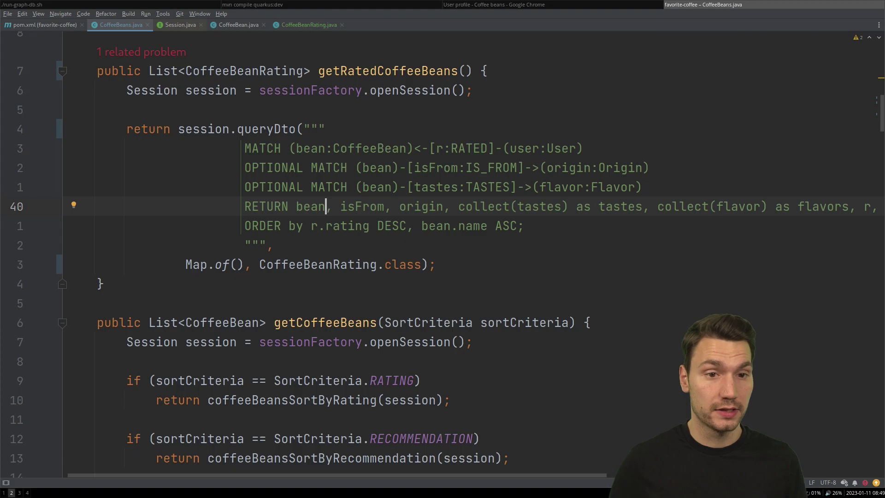
text(.name as name)
key(Escape)
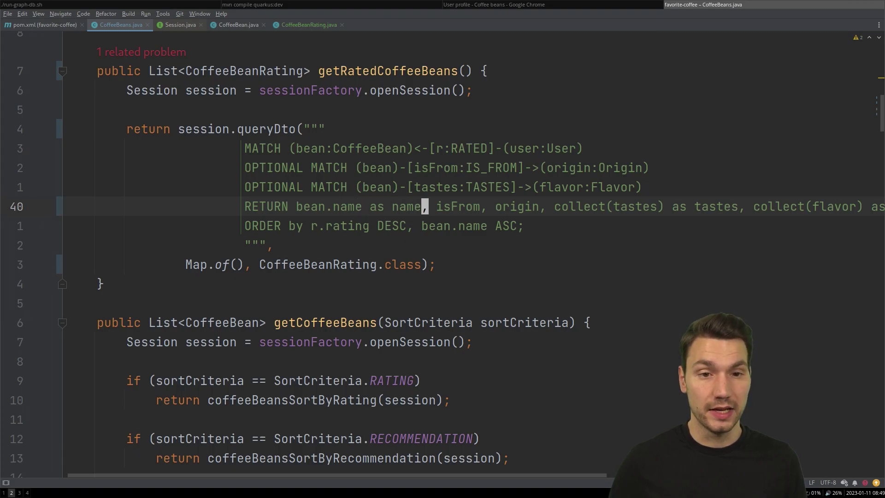
key(W)
text(C)
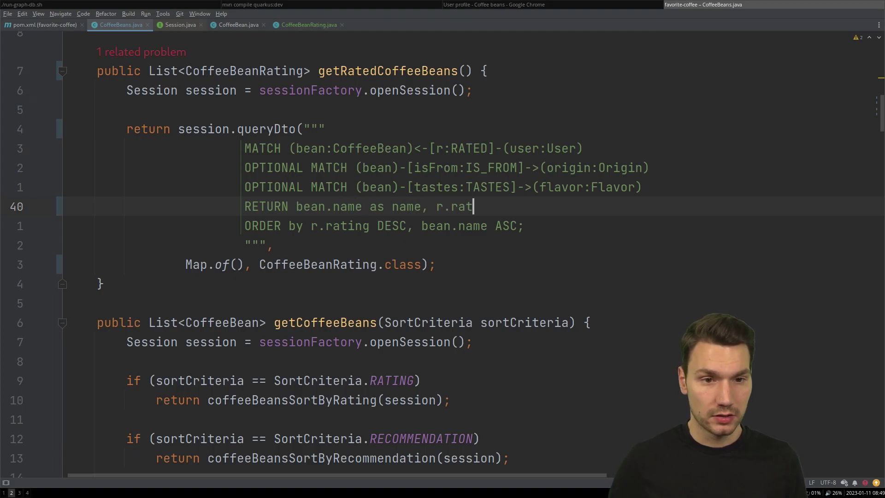
text(ing as rating)
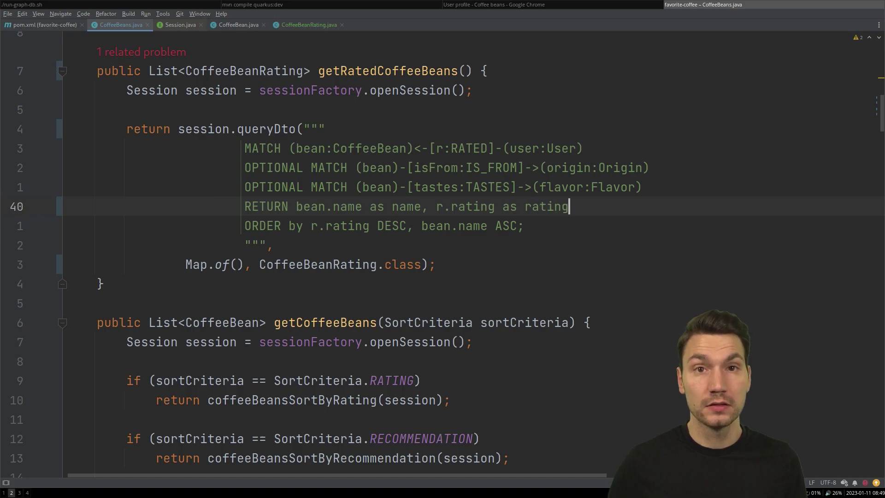
text(jww)
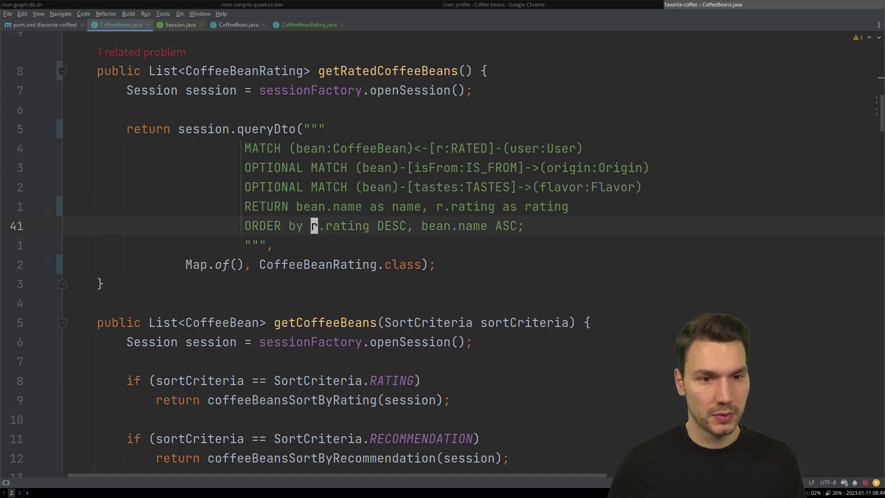
Step: Change the ORDER BY line to 'rating DESC, name ASC'
key(x)
key(x)
key(W)
key(W)
key(x)
key(x)
key(x)
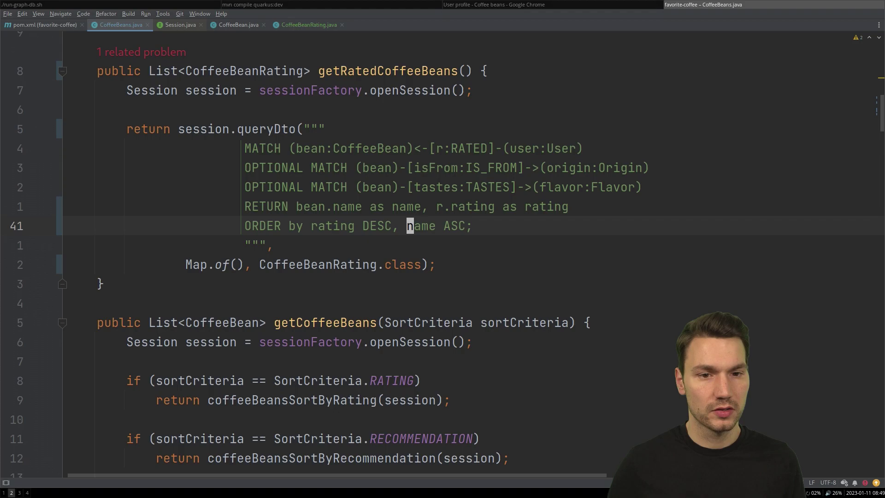
key(0)
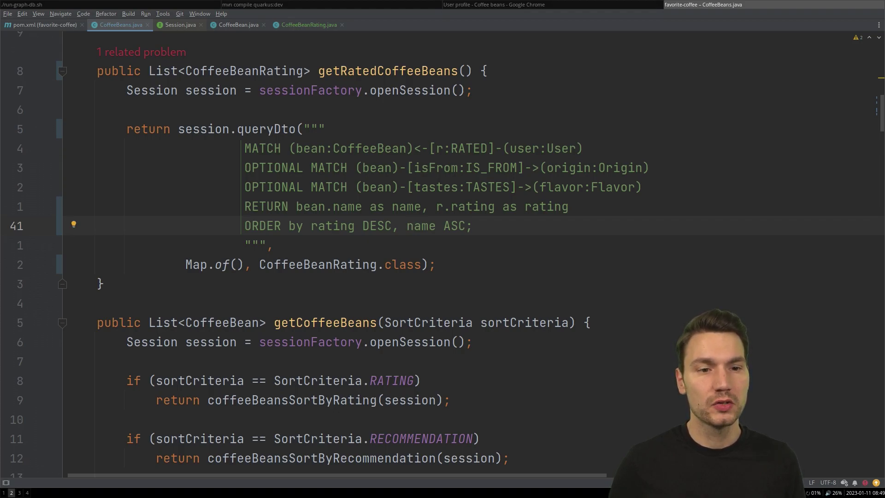
Step: Jump from getRatedCoffeeBeans to its call site in UserPageController.java
key(k)
key(k)
key(7k)
key(W)
key(W)
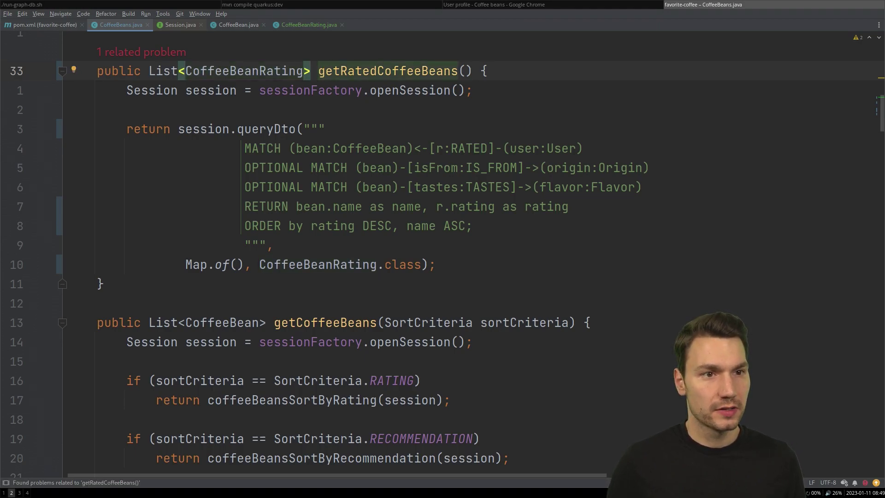
key(ctrl+b)
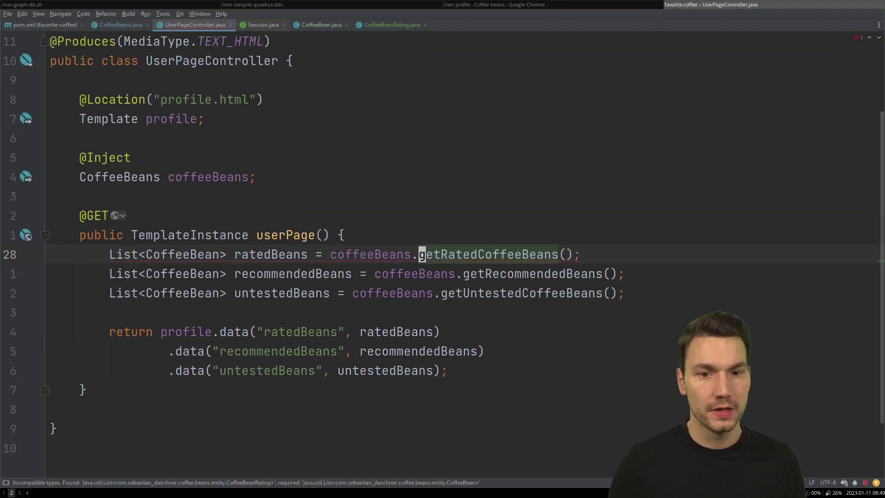
Step: Retype ratedBeans as List<CoffeeBeanRating> using code completion, then switch to the browser
key(0)
key(w)
key(w)
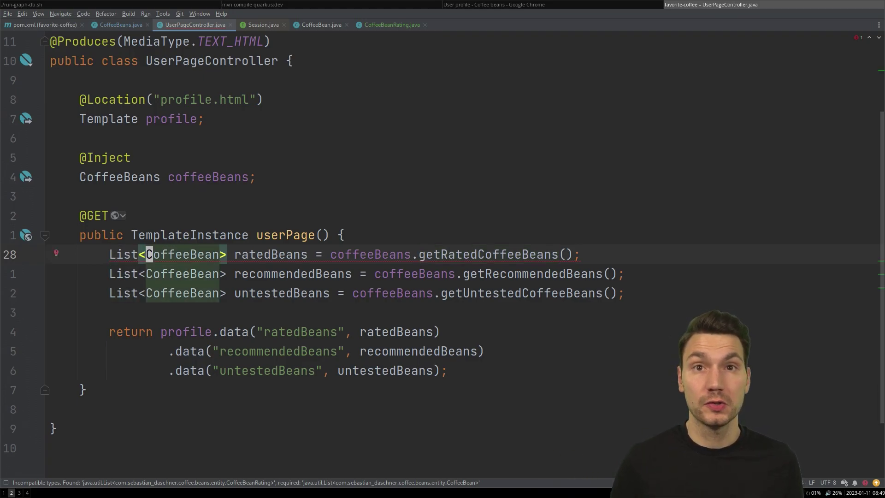
text(R)
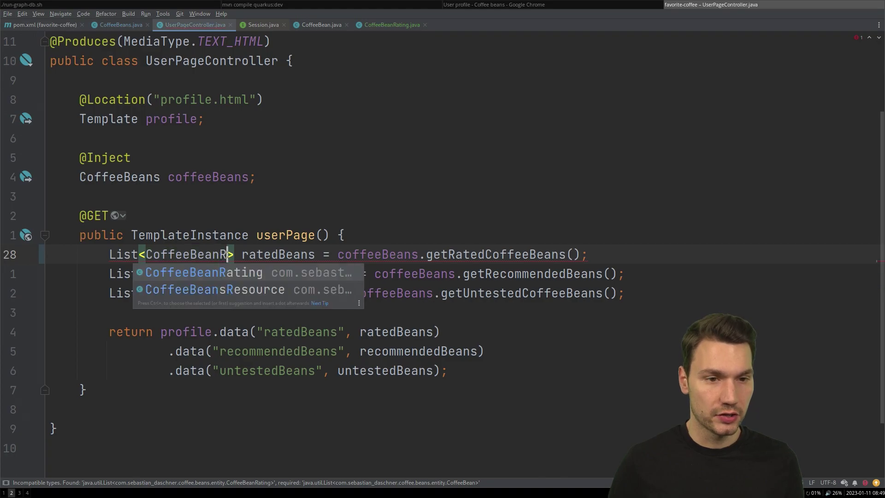
key(Tab)
key(Escape)
key(j)
key(j)
key(j)
key(j)
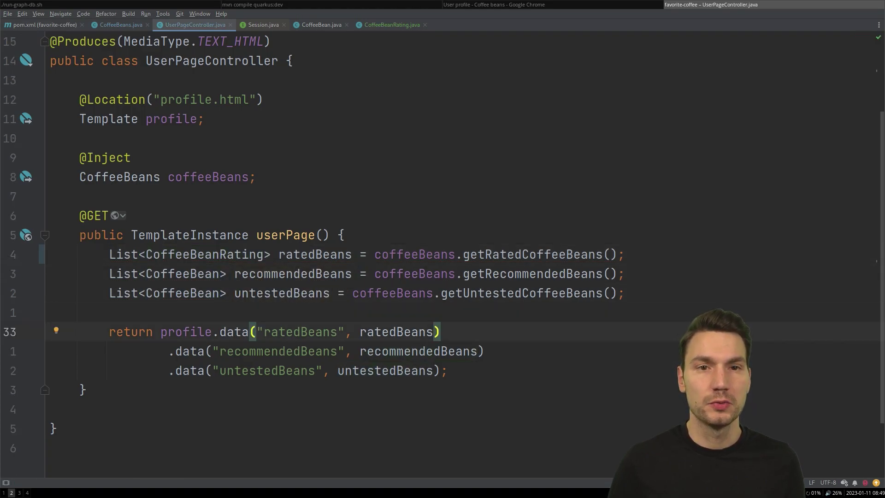
key(alt+Tab)
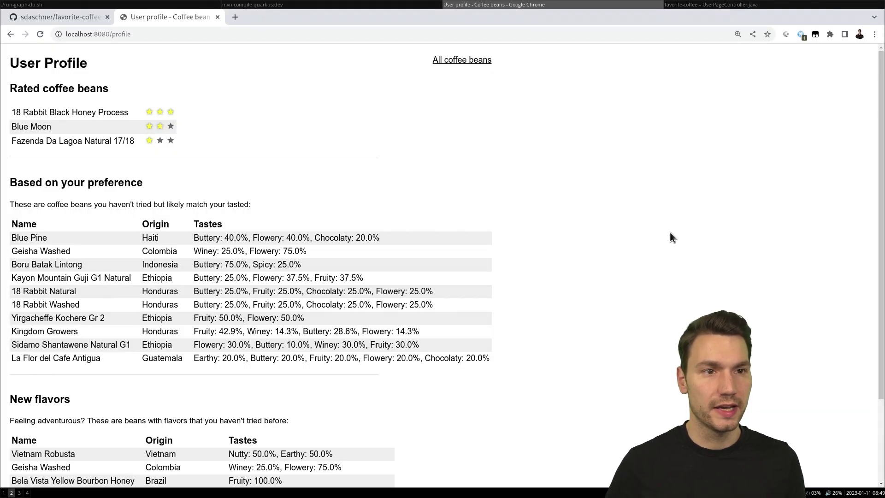
Step: Reload the profile page to see the userRating error, then open profile.html via Go to File
key(F5)
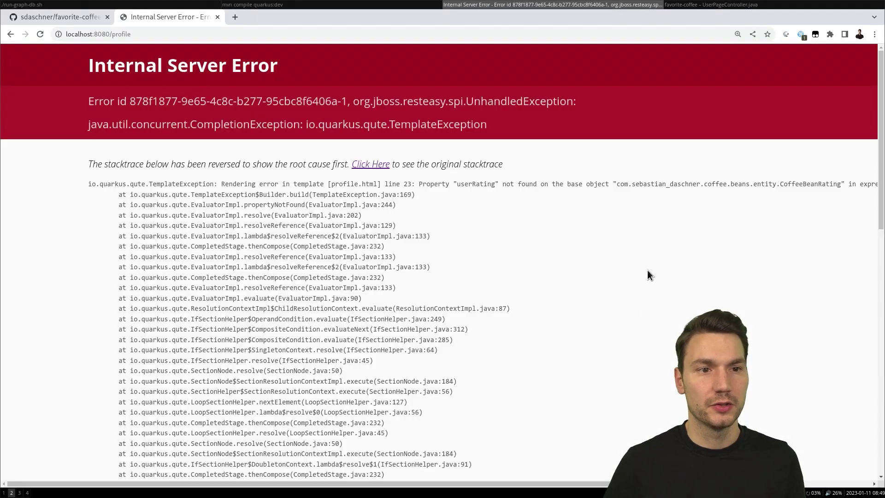
scroll(607, 273, down, 2)
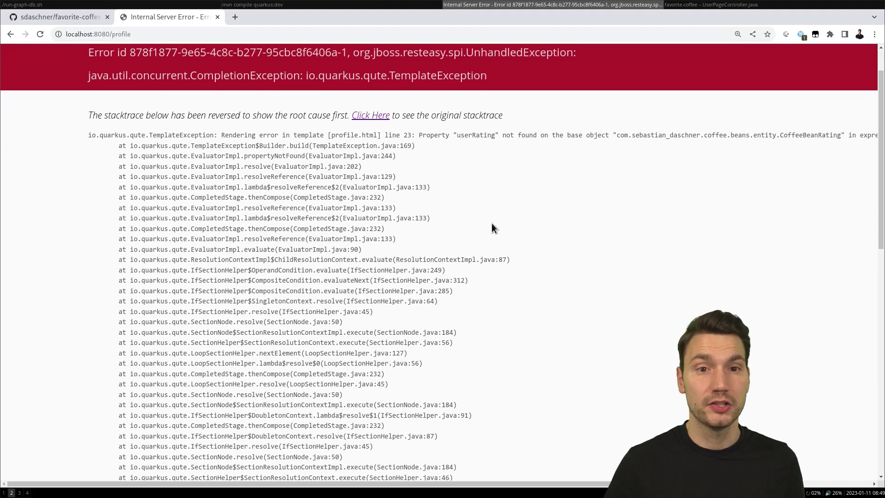
scroll(562, 238, up, 3)
key(alt+Tab)
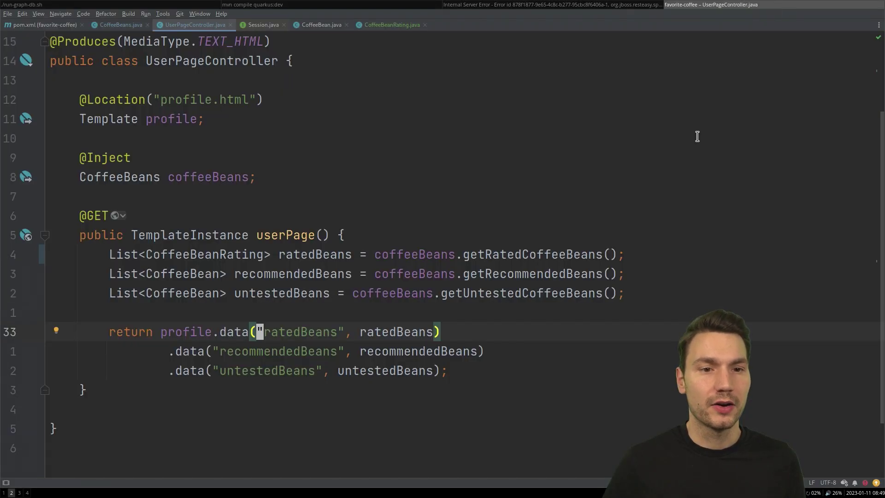
key(End)
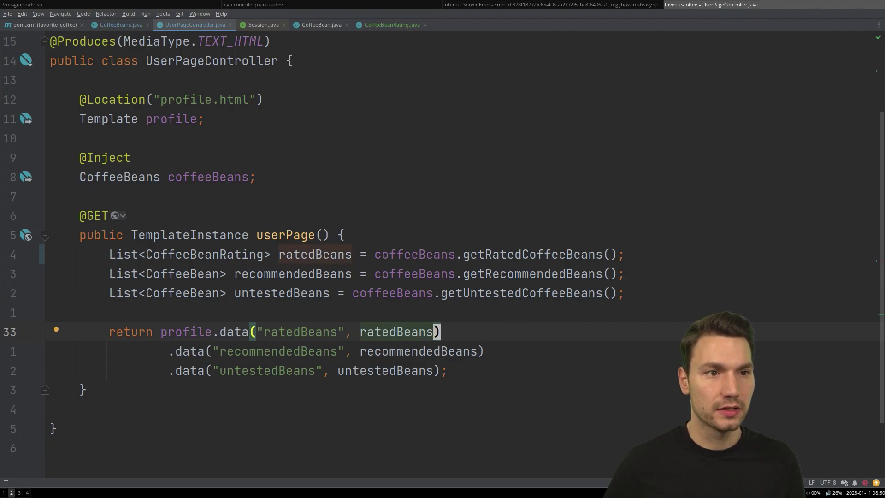
key(ctrl+shift+n)
text(html)
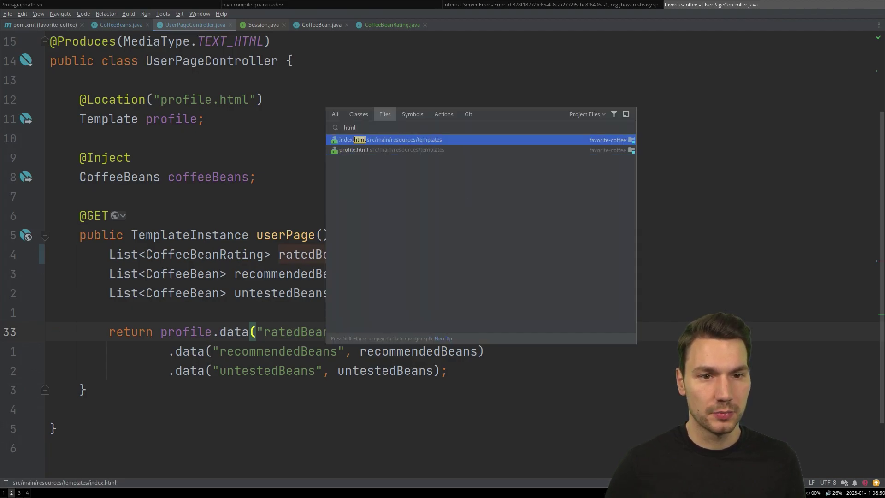
key(Down)
key(Return)
Step: Rename the rated beans loop's list to beanRatings
key(Down)
key(Down)
key(Down)
key(Down)
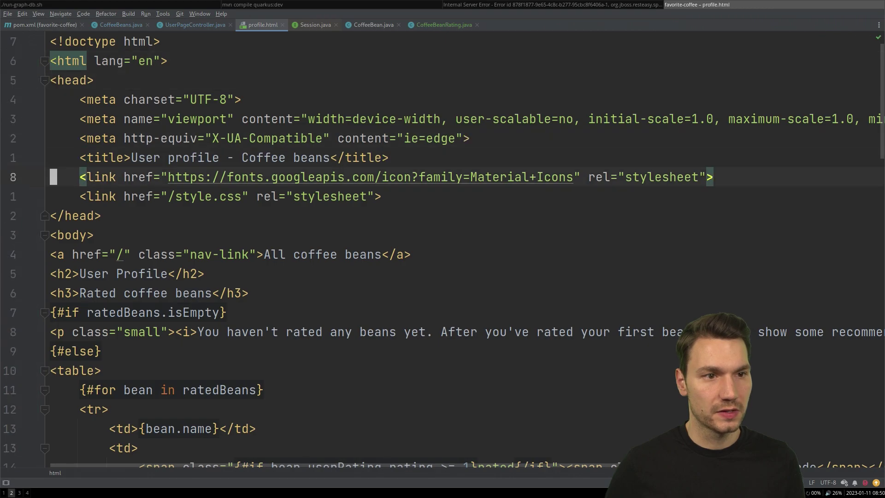
key(Down)
key(Down)
key(Down)
key(Down)
key(Down)
key(Up)
key(Up)
key(Up)
key(Up)
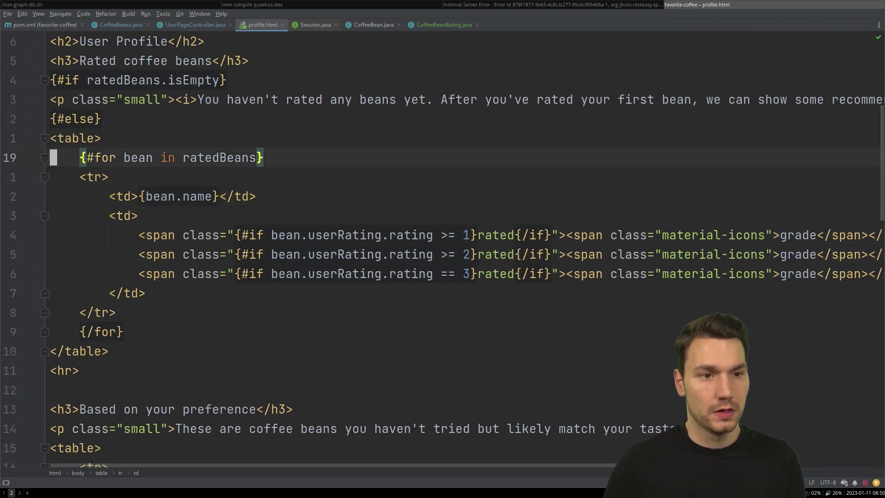
key(w)
key(w)
key(w)
key(w)
key(w)
key(j)
key(j)
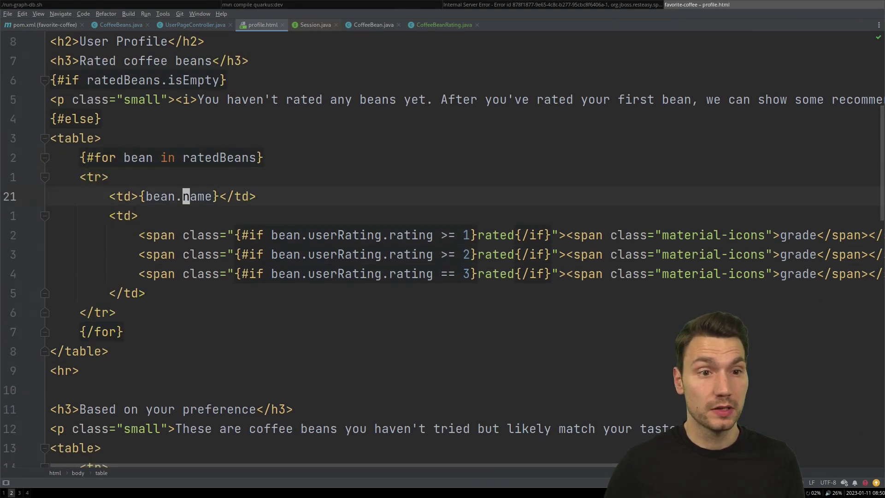
key(j)
key(j)
key(w)
key(w)
key(w)
key(w)
key(w)
key(w)
key(w)
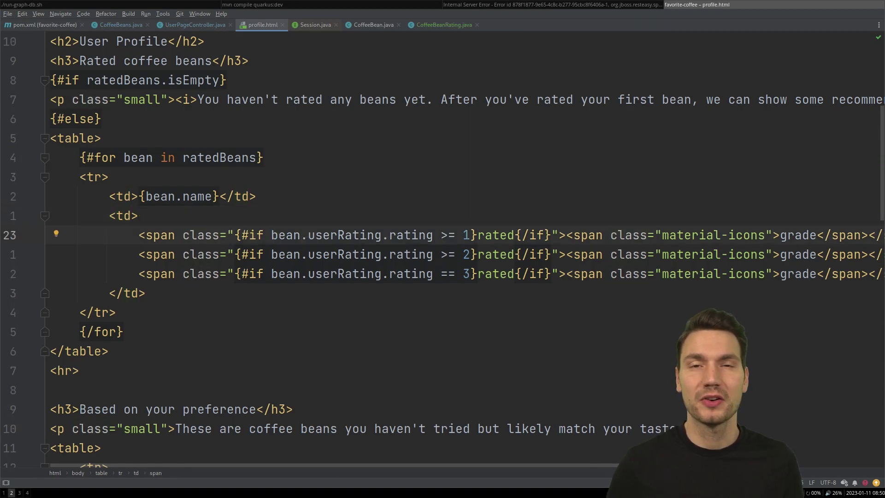
text(df.j.j.)
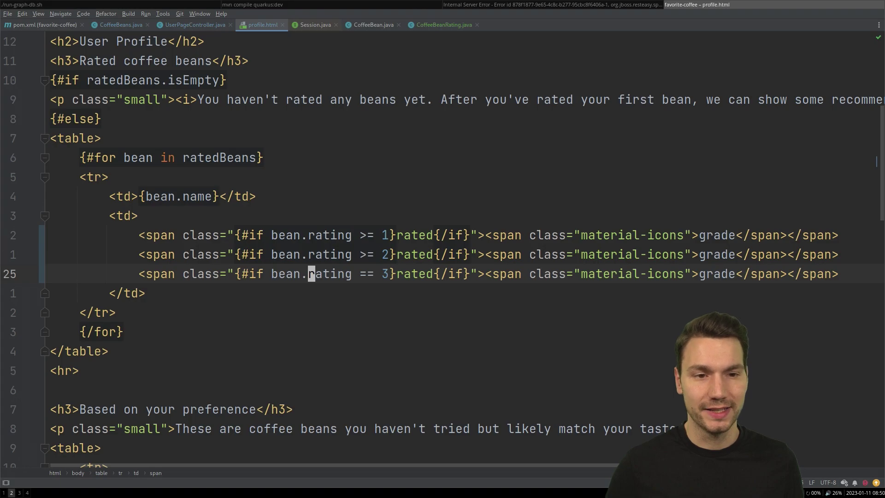
key(k)
key(k)
key(k)
key(k)
key(k)
key(k)
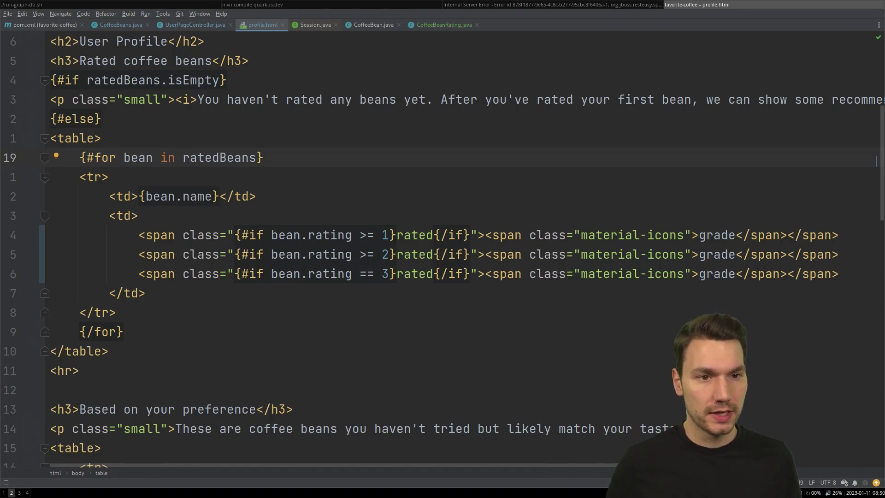
text(cwbeanRatings)
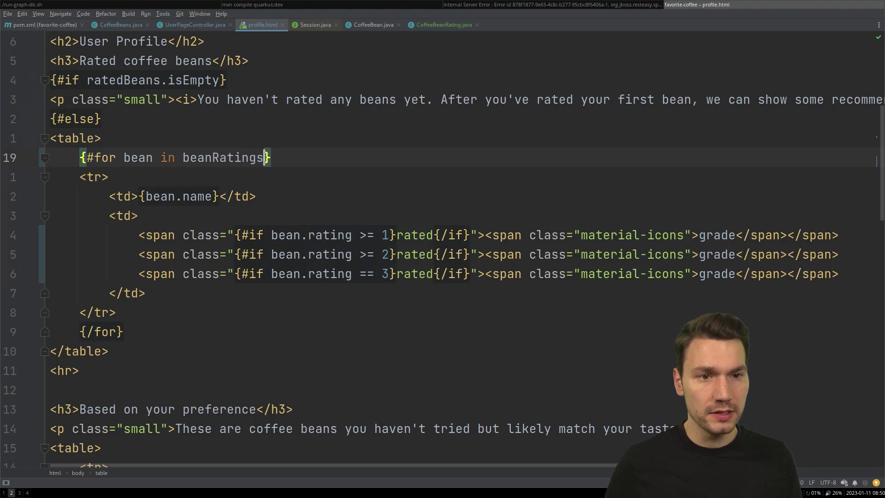
key(Escape)
Step: Rename the loop variable to rating, using rating.name and rating.rating on the star lines
key(^)
key(w)
key(w)
text(cwrating)
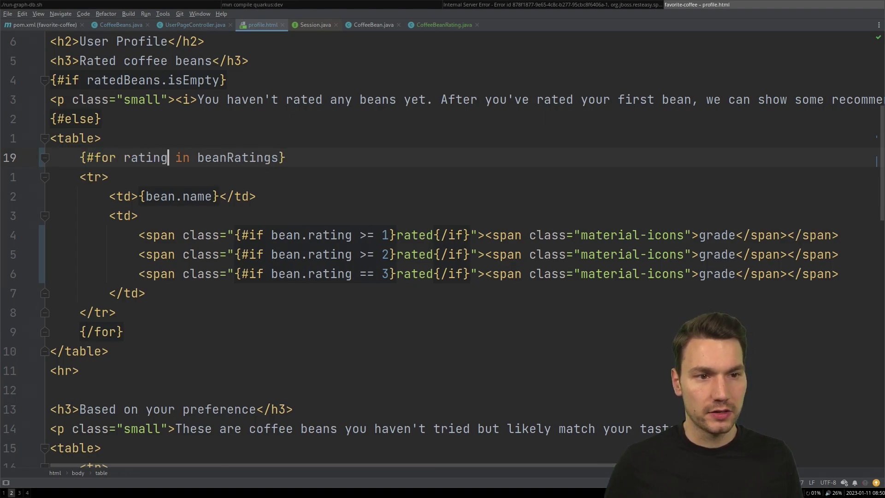
key(Escape)
key(j)
key(j)
text(cw)
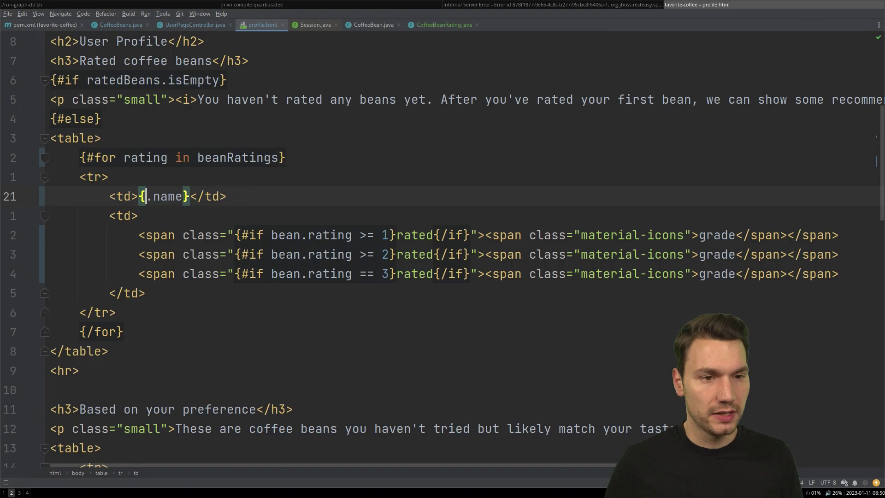
text(rating)
key(Escape)
key(j)
key(j)
key(w)
key(w)
key(w)
text(cwrating)
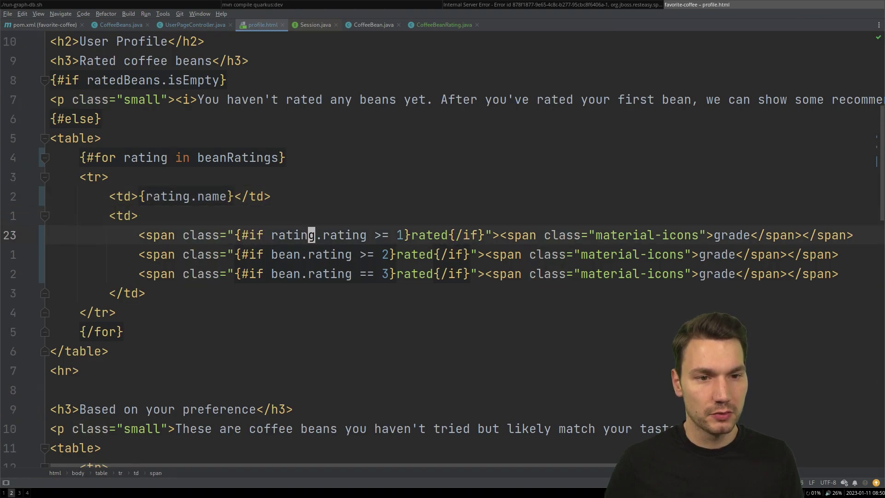
key(Escape)
text(jbcwrating)
key(Escape)
text(jbcwrating)
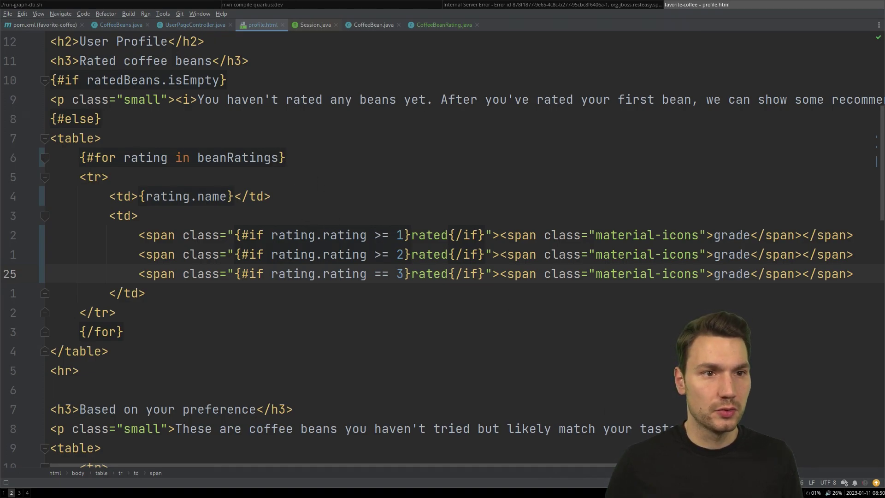
Step: Rename the ratedBeans template key and controller variable to beanRatings
key(ctrl+Tab)
key(B)
key(B)
text(l)
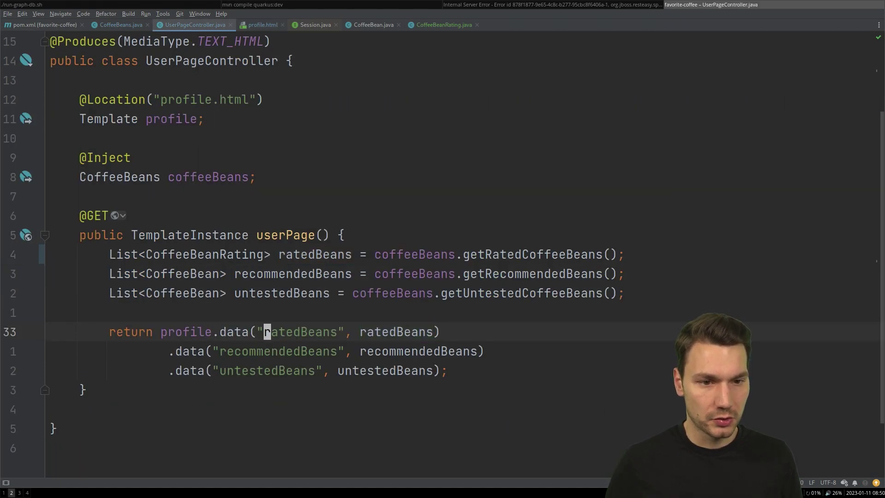
text(cwbeansR)
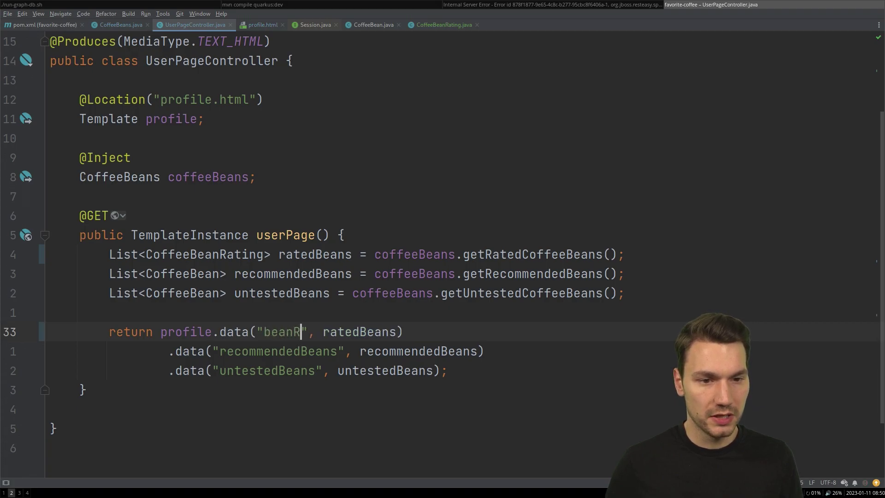
text(atings)
key(Escape)
key(w)
key(w)
key(shift+F6)
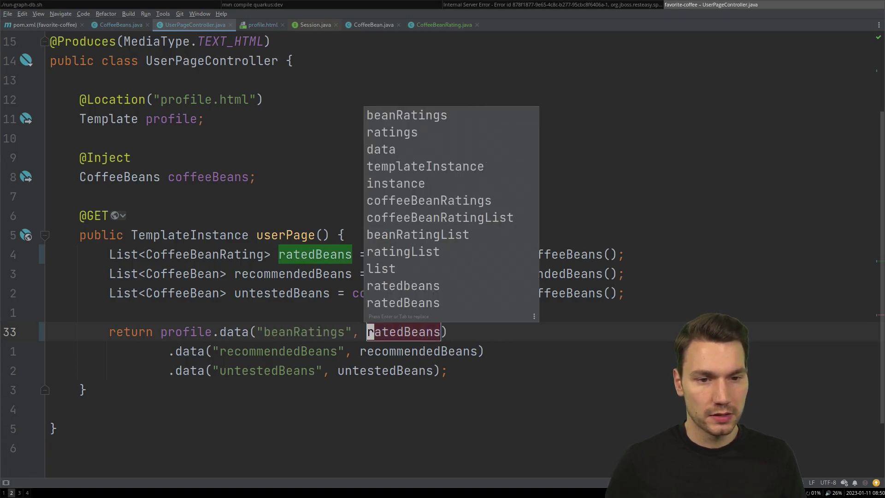
key(BackSpace)
text(beanR)
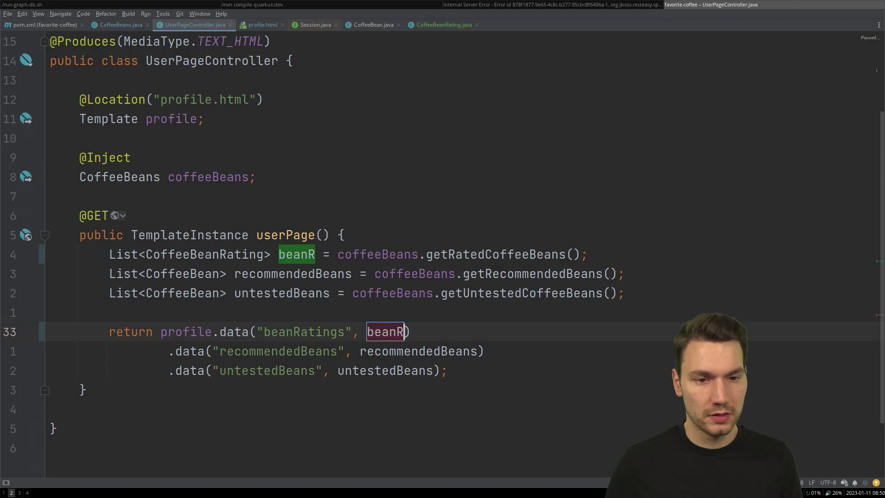
text(atings)
key(Return)
key(Escape)
key(V)
key(j)
key(j)
key(o)
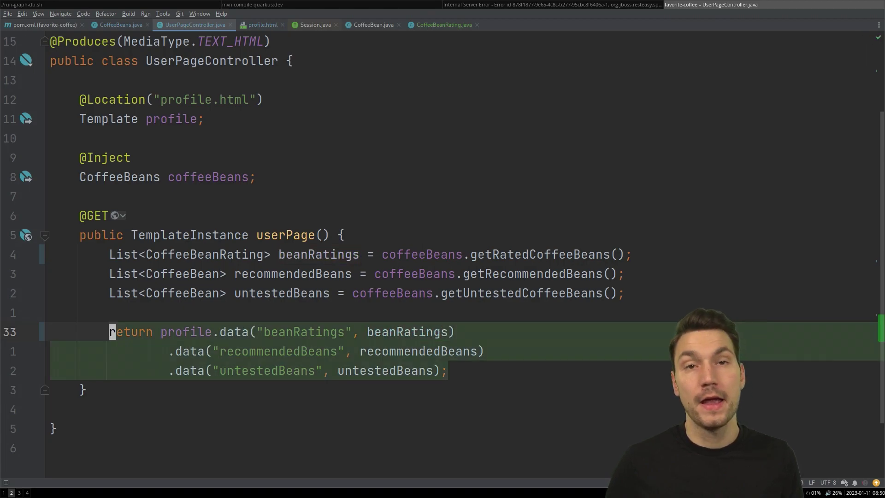
Step: Rename the getRatedCoffeeBeans method to getCoffeeBeanRatings
key(Escape)
key(k)
key(k)
key(k)
key(w)
key(w)
key(w)
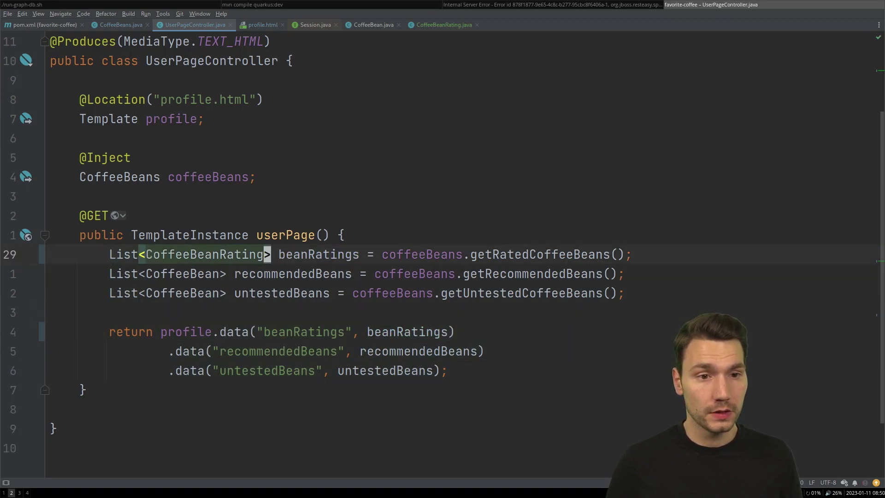
key(w)
key(w)
key(w)
key(w)
key(w)
key(shift+F6)
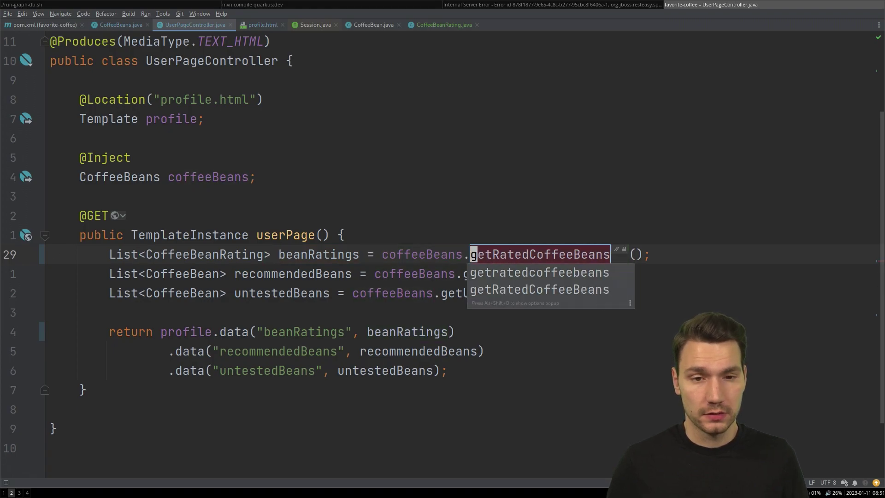
key(Escape)
key(l)
key(l)
key(d)
key(t)
key(shift+c)
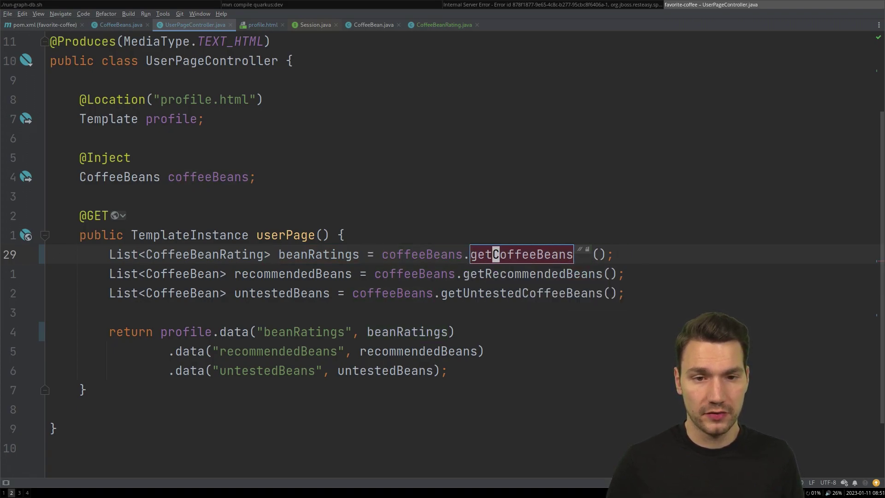
key(BackSpace)
text(Ratings)
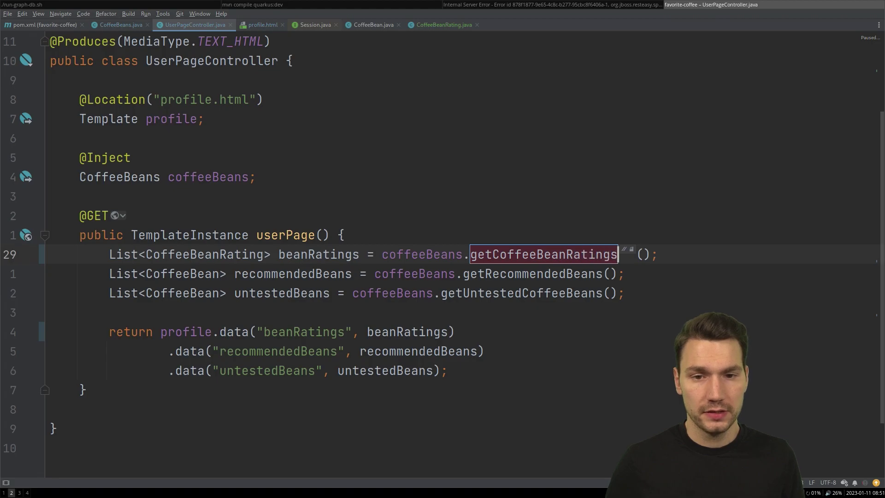
key(Return)
Step: Jump to getCoffeeBeanRatings' definition in CoffeeBeans and check the browser's error page
key(ctrl+b)
key(j)
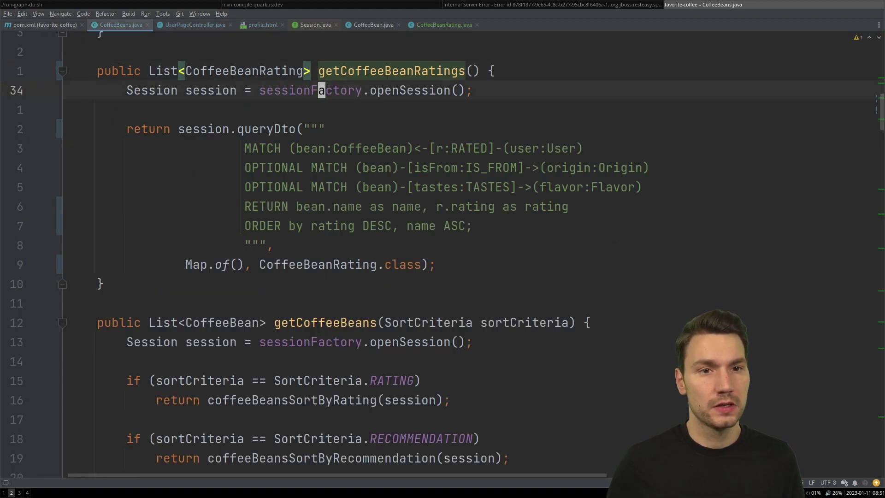
key(k)
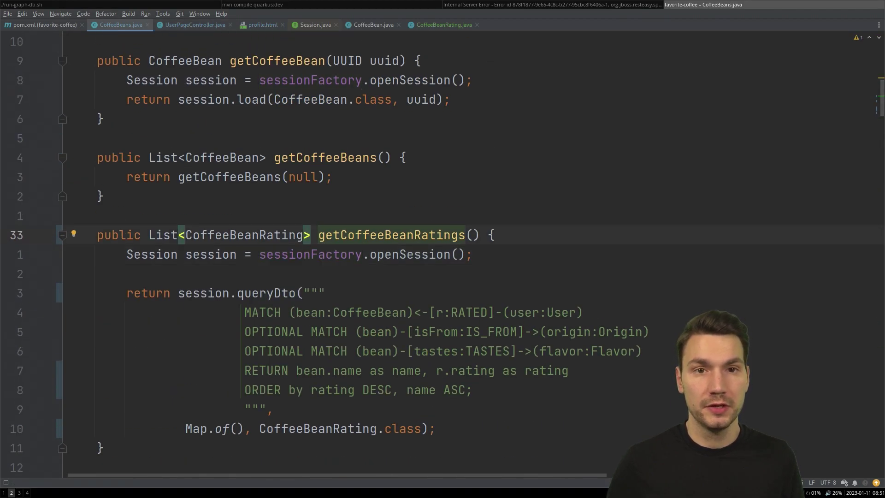
key(super+2)
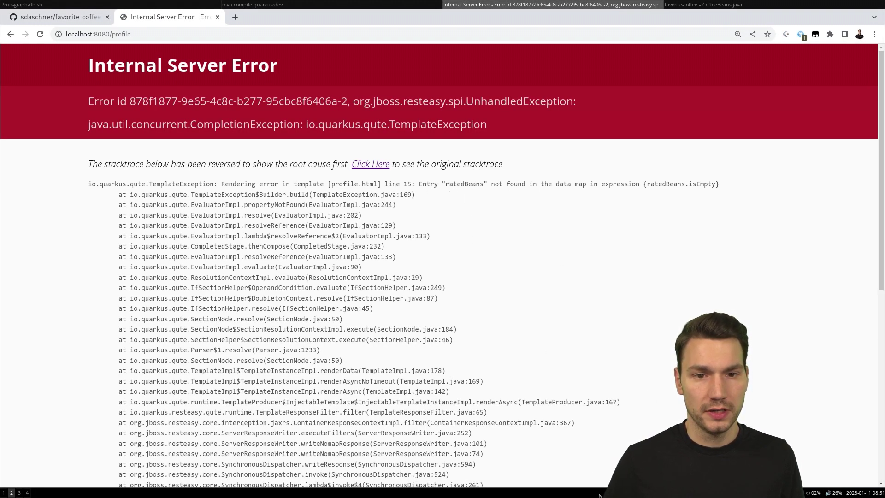
key(super+3)
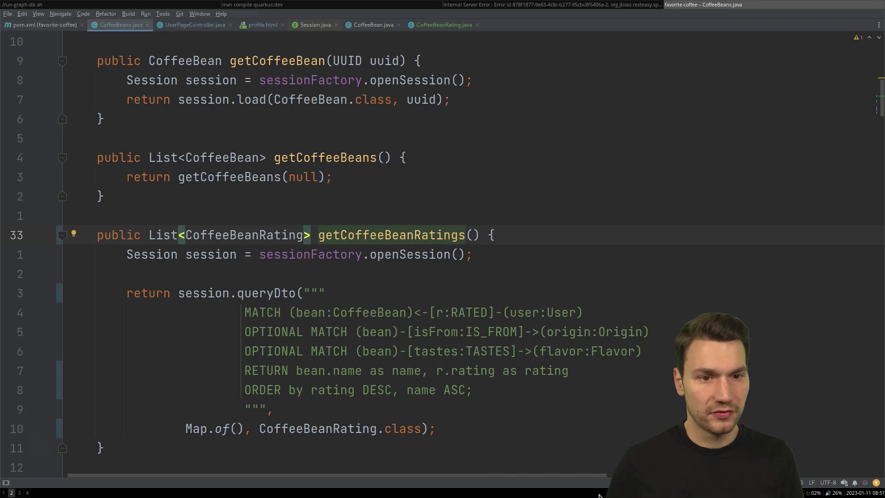
Step: Replace ratedBeans with beanRatings in profile.html's #if check and search for leftovers
key(alt+Right)
key(Down)
key(Down)
key(Down)
key(Down)
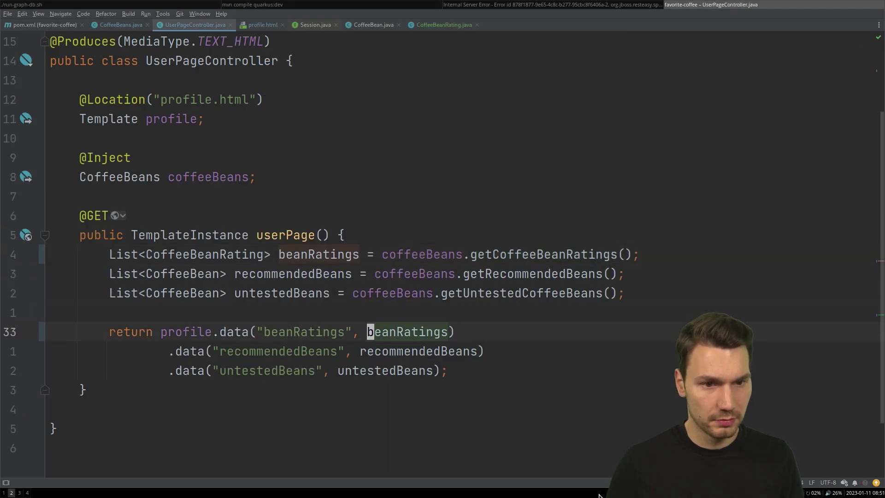
key(ctrl+b)
key(alt+Right)
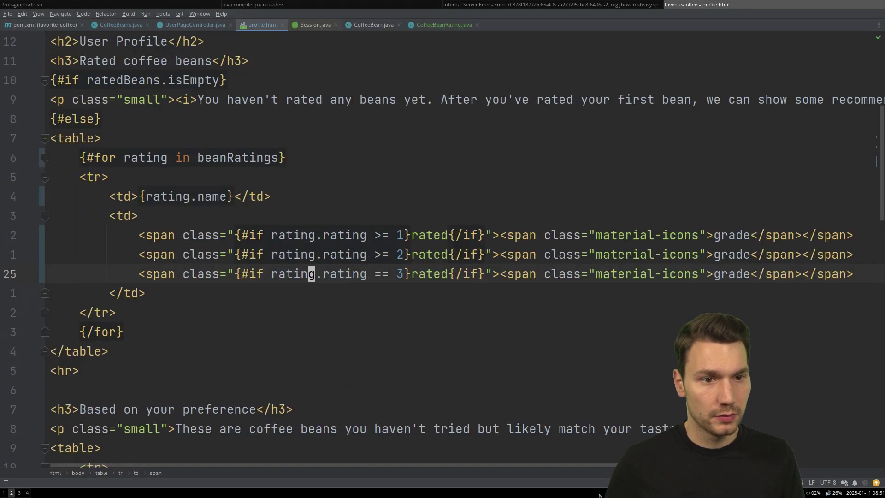
key(Up)
key(Up)
key(Up)
key(Up)
key(Up)
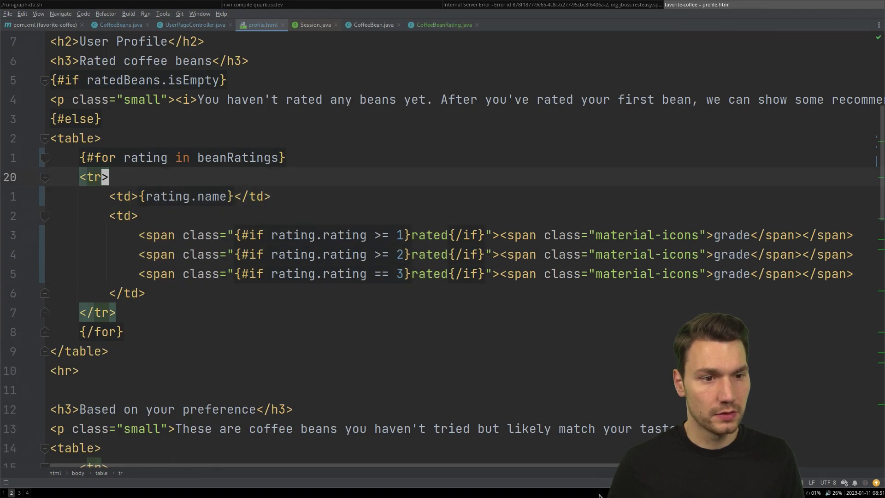
scroll(426, 265, up, 2)
double_click(146, 193)
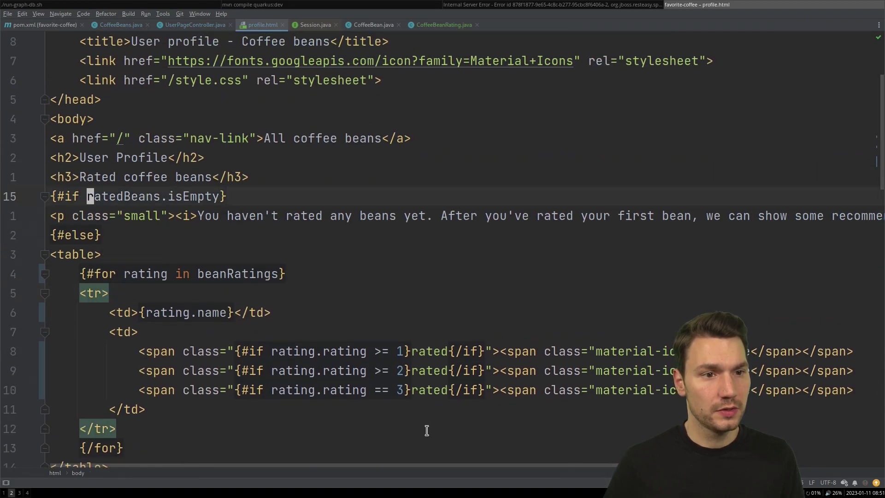
text(beanRatings)
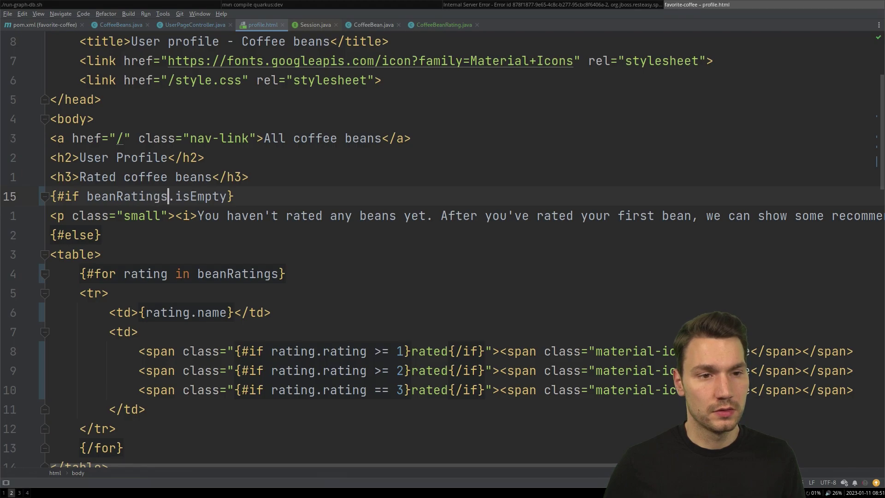
text(/ratedB)
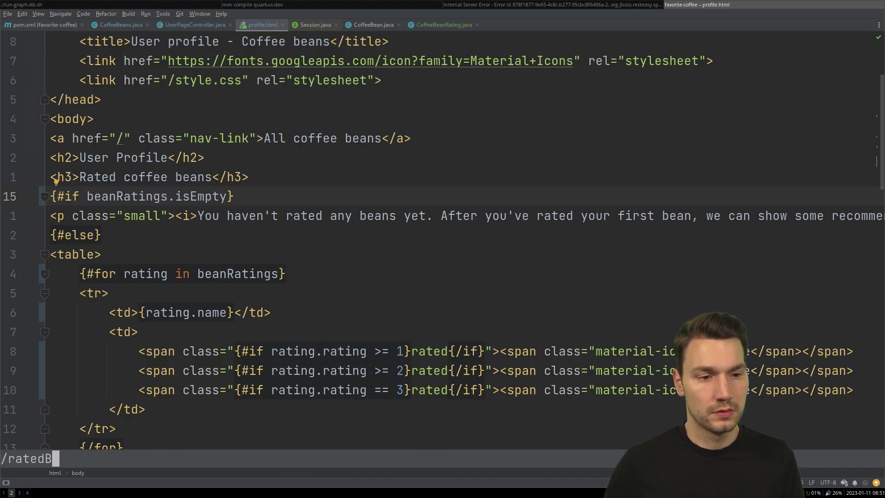
key(Return)
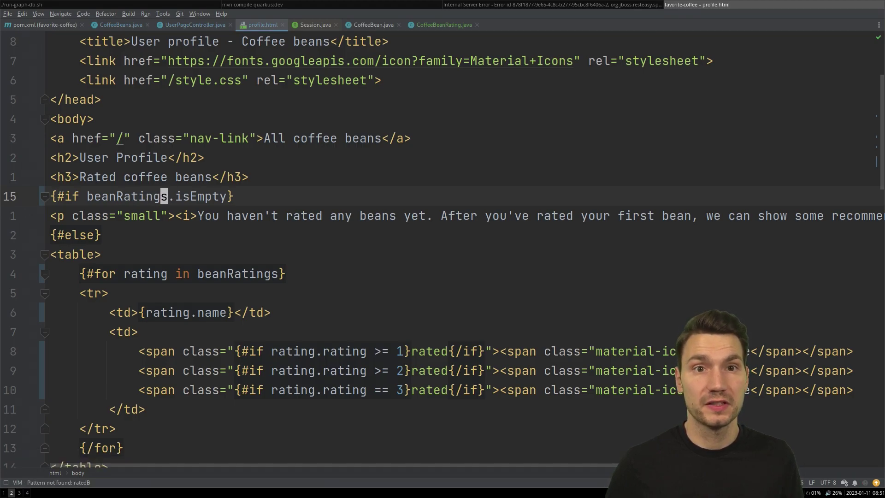
Step: Reload the profile page in the browser to confirm rated beans appear again
key(alt+Tab)
key(F5)
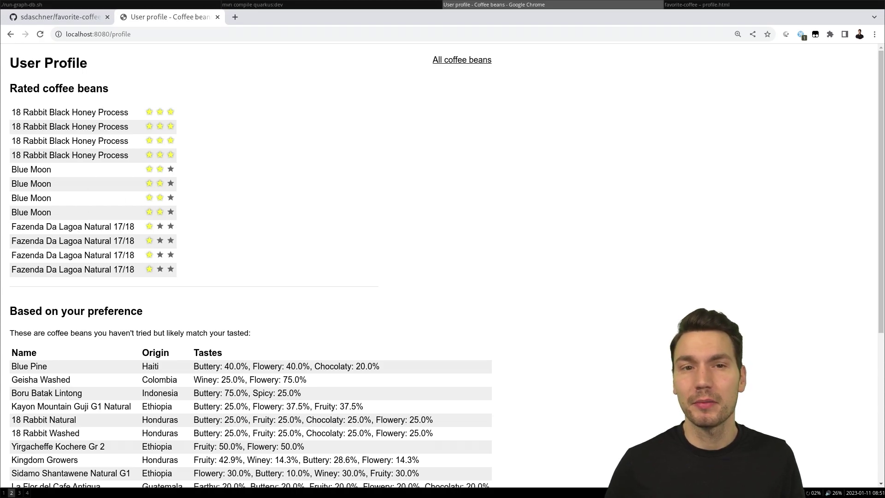
key(alt+Tab)
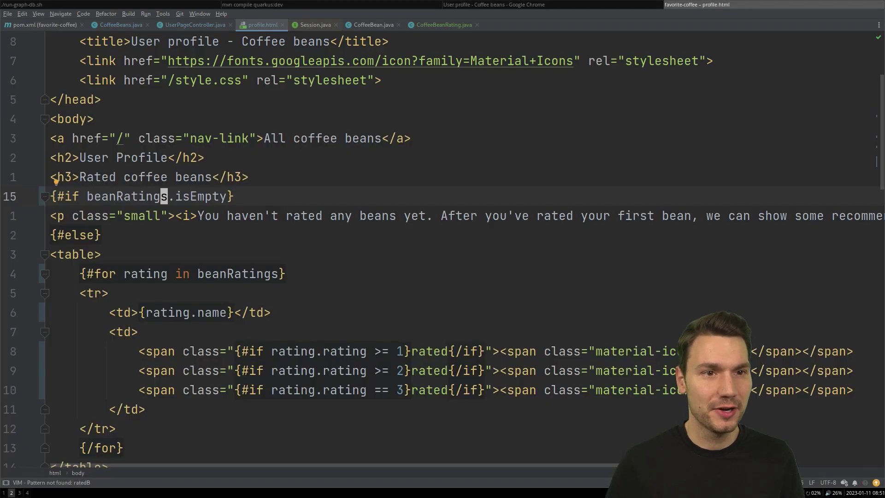
Step: Delete the two OPTIONAL MATCH lines from the rated beans query in CoffeeBeans.java
key(ctrl+Tab)
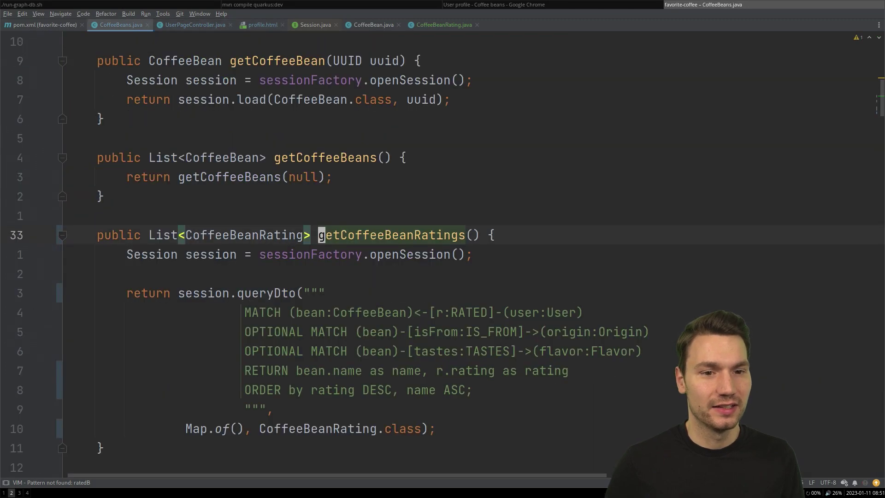
key(j)
key(j)
key(j)
key(j)
key(j)
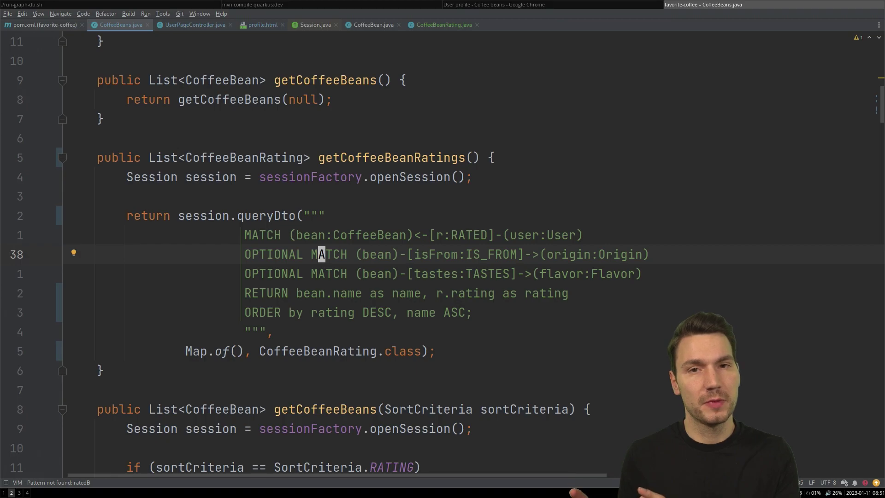
scroll(445, 382, down, 3)
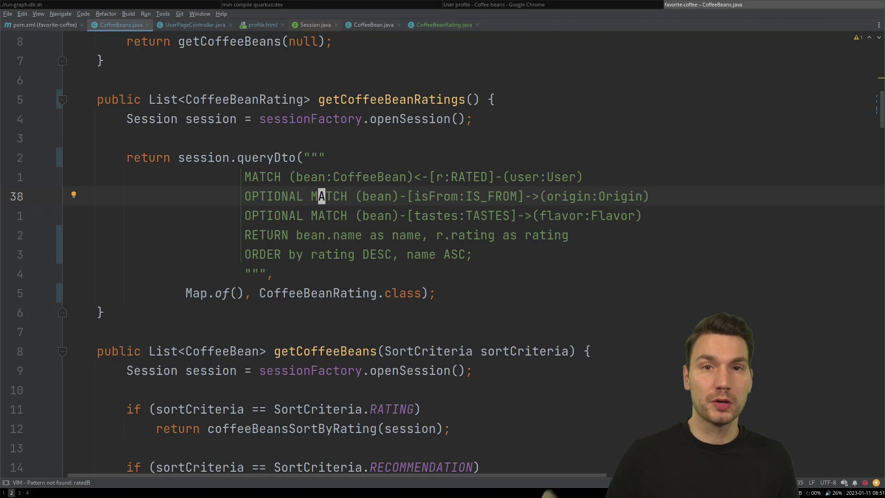
key(d)
key(j)
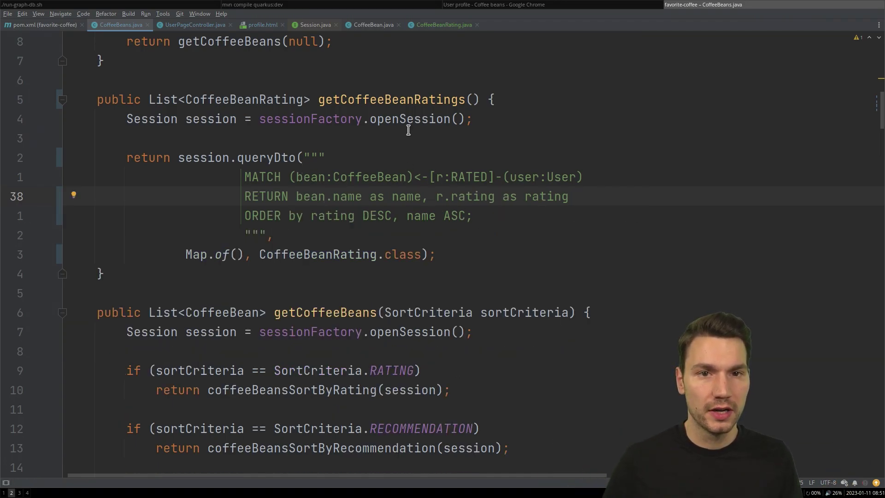
Step: Review the remaining MATCH, RETURN and ORDER BY lines, then view the profile page
click(265, 177)
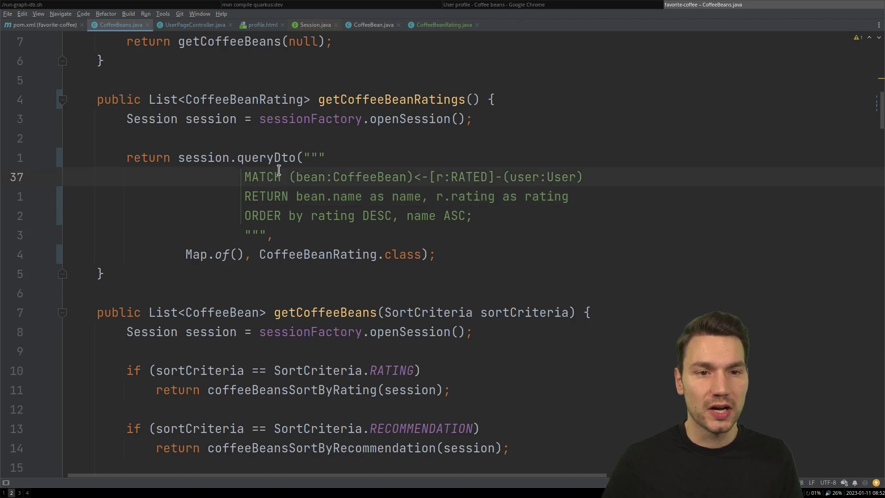
drag(290, 176, 608, 174)
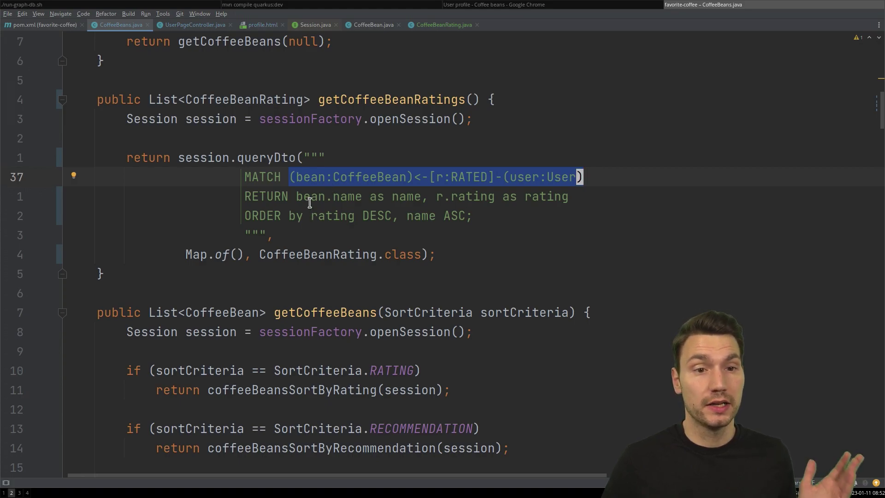
click(332, 200)
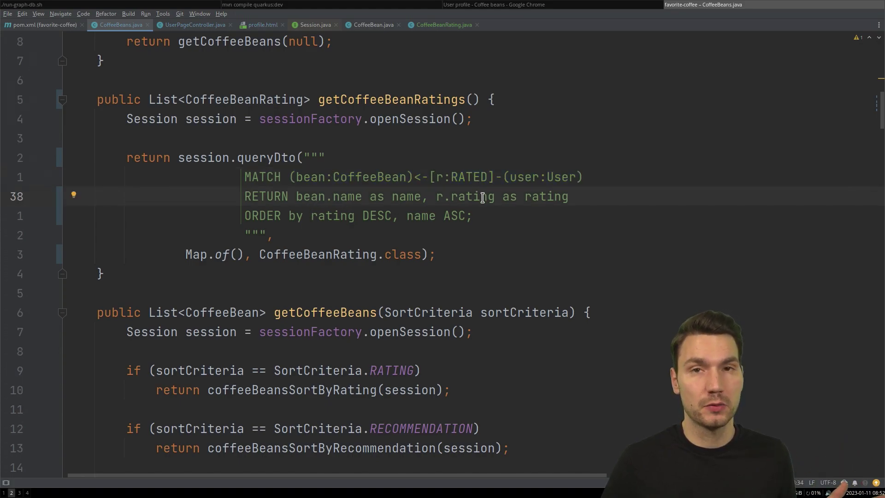
click(485, 218)
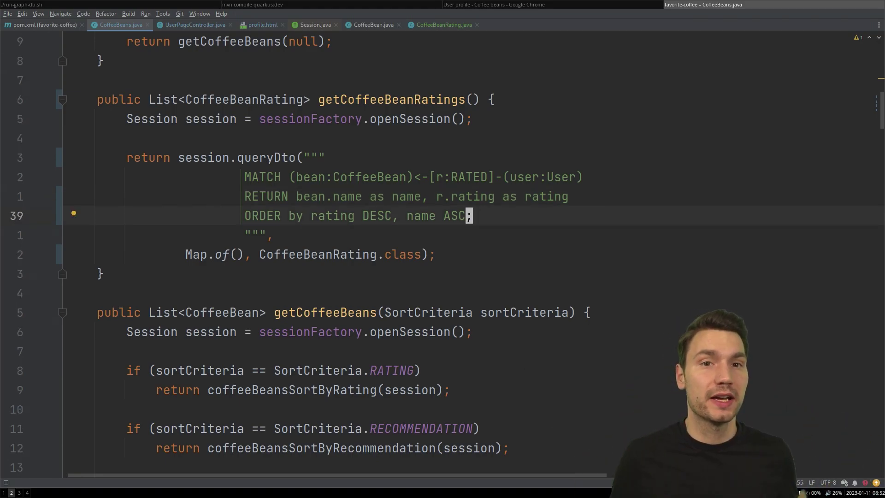
key(super+2)
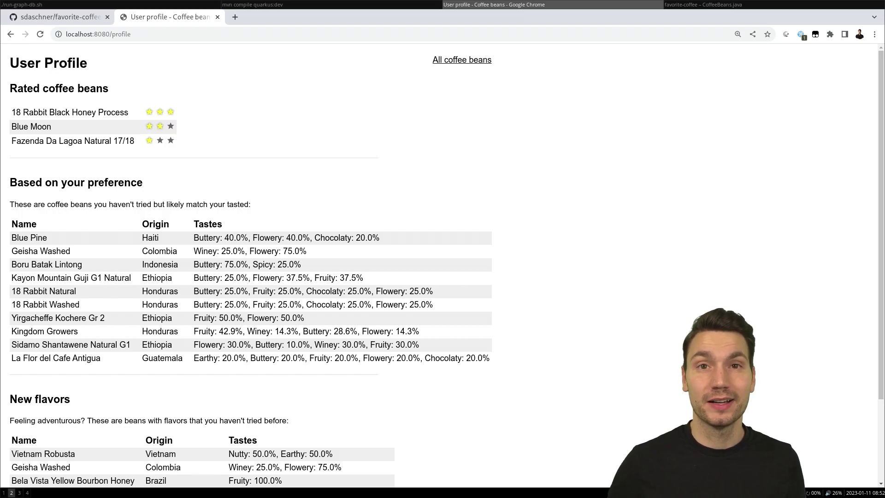
Step: Check the three rated beans and their star ratings, then return to IntelliJ IDEA
key(alt+Tab)
Step: In CoffeeBeanRating.java, change the declaration keyword from class to record
key(alt+Right)
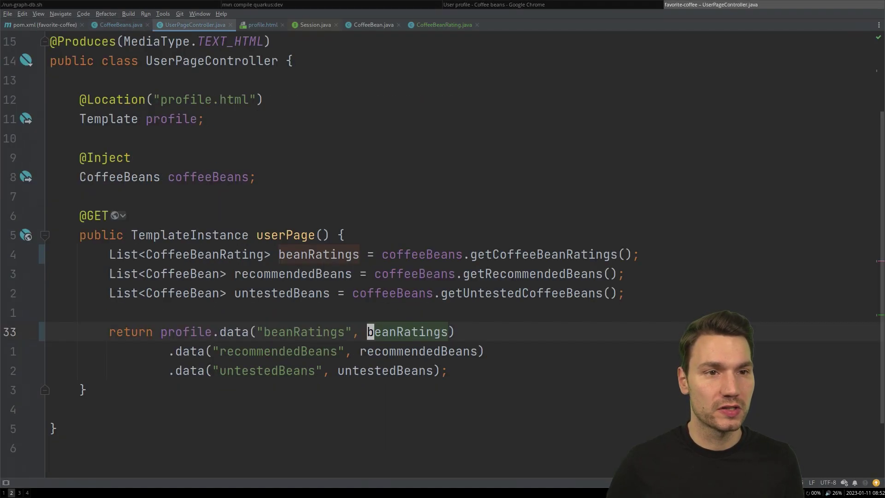
key(alt+Right)
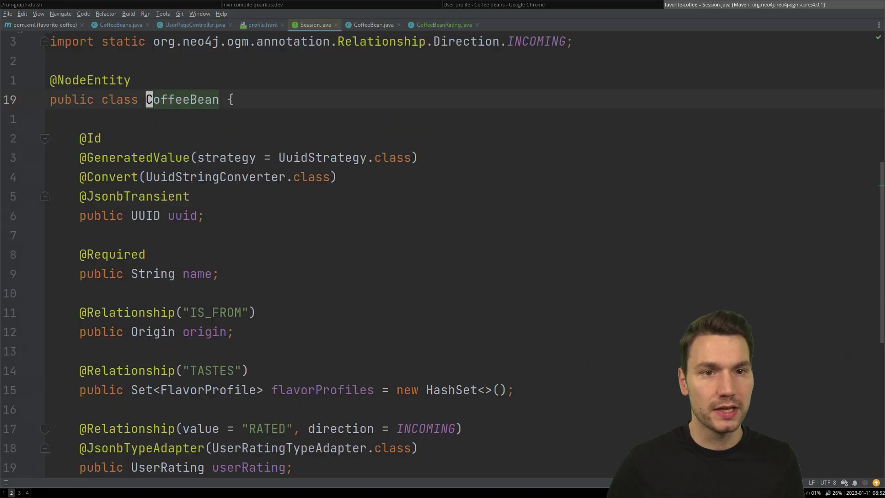
key(alt+Right)
key(Up)
key(Up)
key(Up)
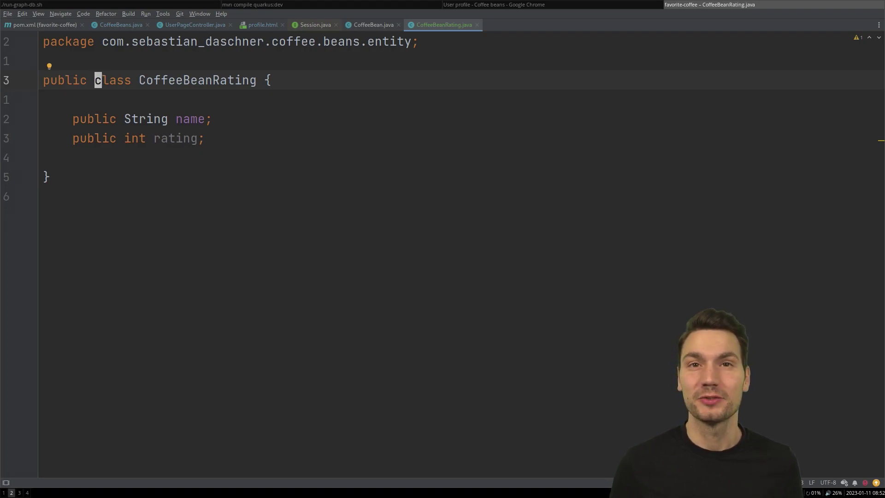
key(ctrl+Delete)
text(r)
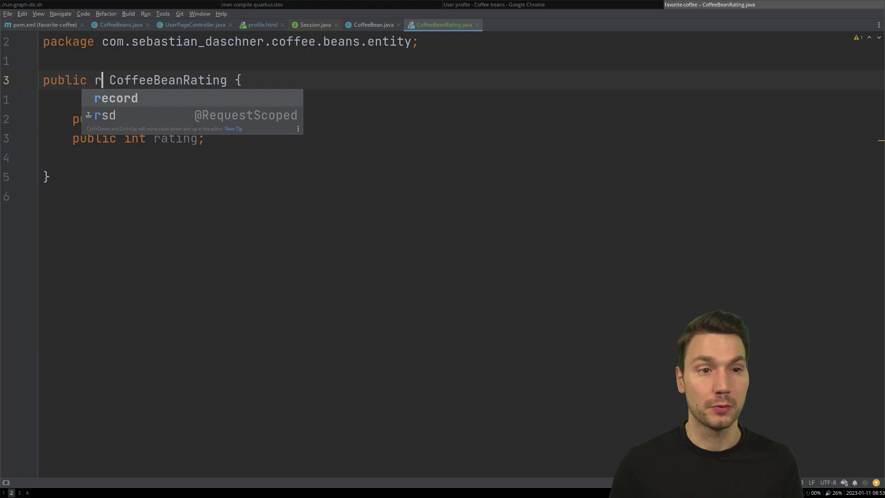
key(Tab)
Step: Strip the semicolons and public modifiers from the name and rating fields
key(Down)
key(Down)
key(End)
text(=)
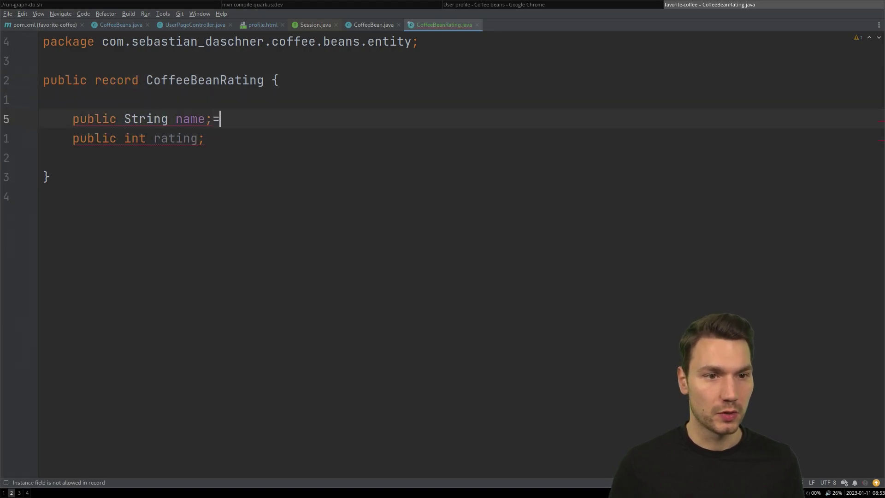
text(,)
key(Escape)
key(j)
key(x)
key(k)
key(0)
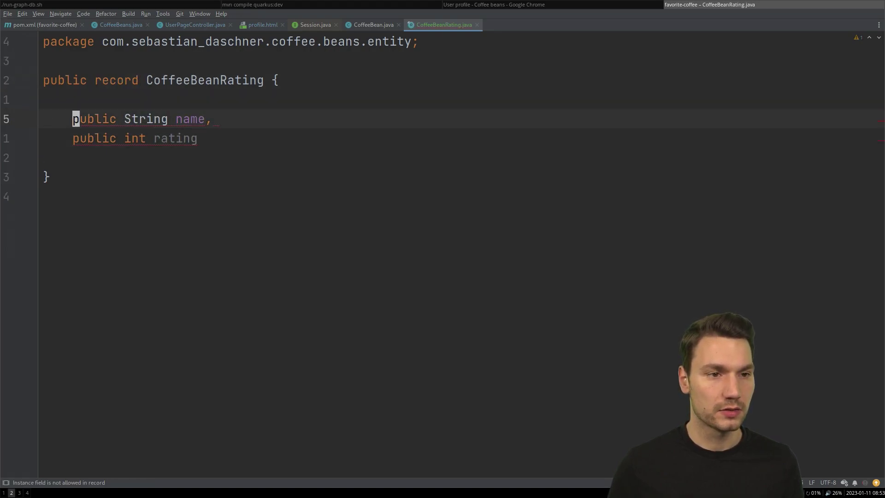
key(ctrl+v)
key(j)
key(w)
key(d)
Step: Move the joined components into the record header as (String name, int rating)
key(J)
key(0)
key(v)
key($)
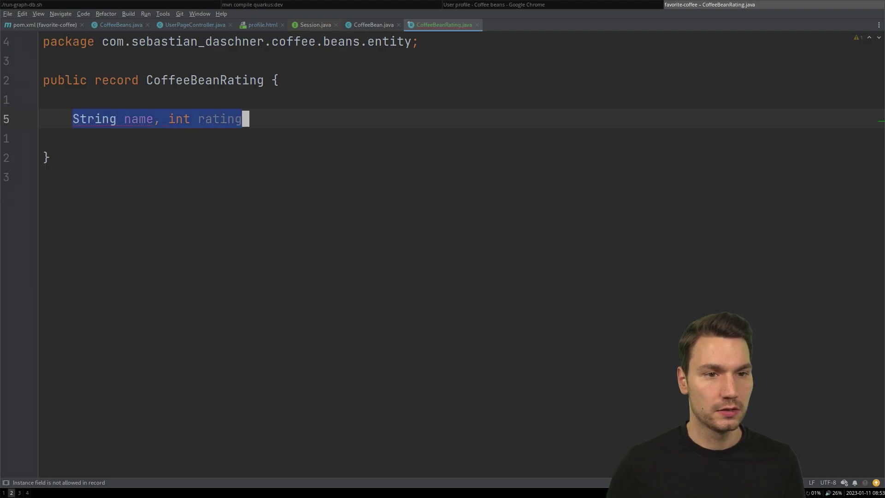
key(d)
key(k)
key(End)
text(()
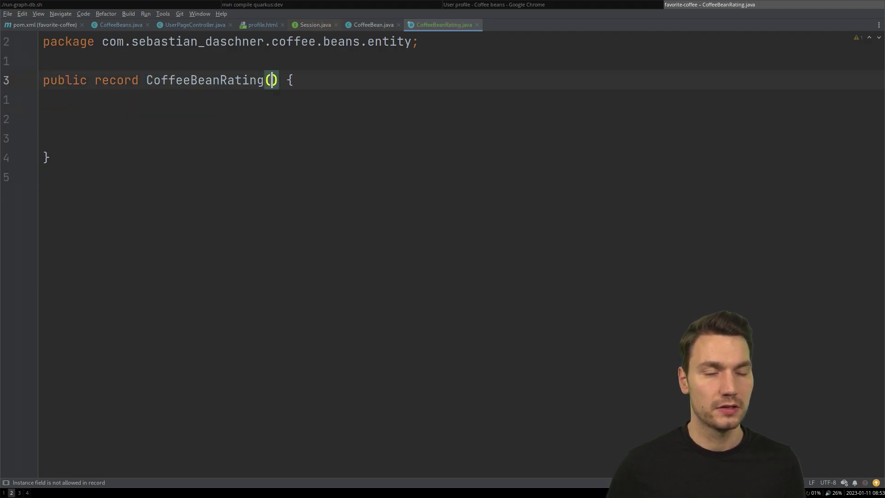
text(String name, int rating)
key(Down)
Step: Remove the leftover empty line from the record body and review the header
key(d)
key(d)
key(k)
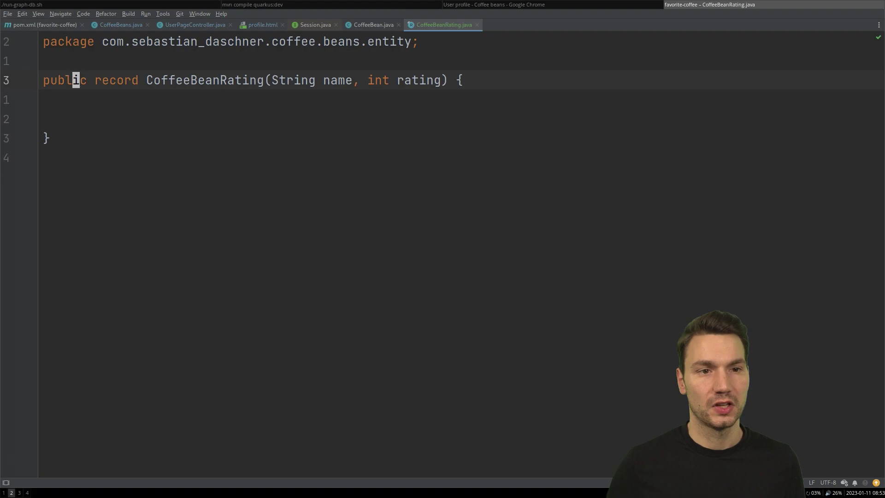
key(End)
key(Home)
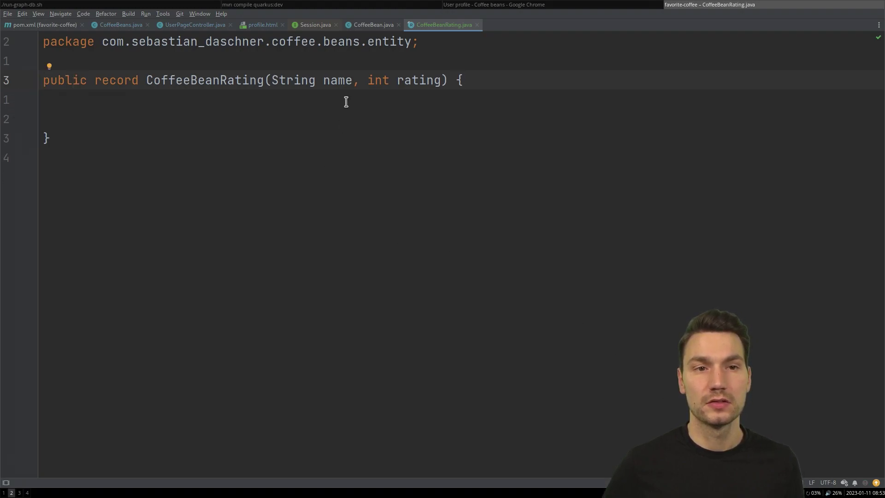
click(338, 79)
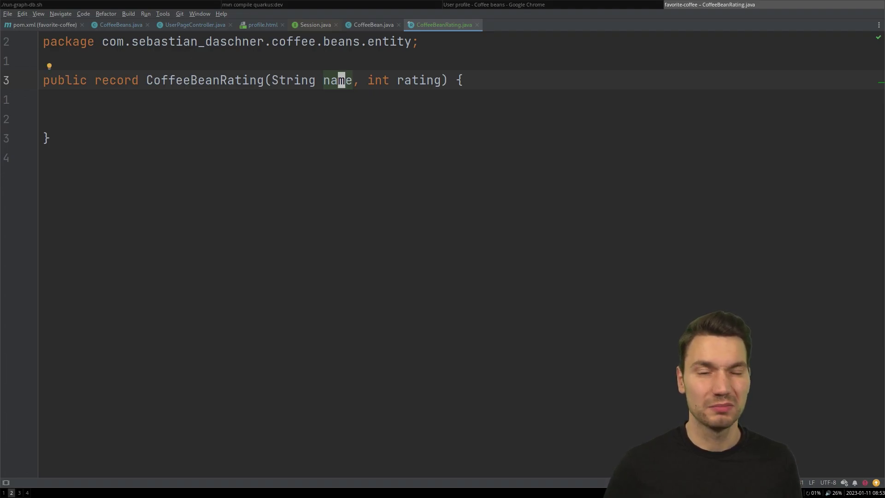
key(alt+Left)
Step: Revisit getCoffeeBeanRatings and its CoffeeBeanRating result type in CoffeeBeans.java
key(alt+Left)
key(alt+Left)
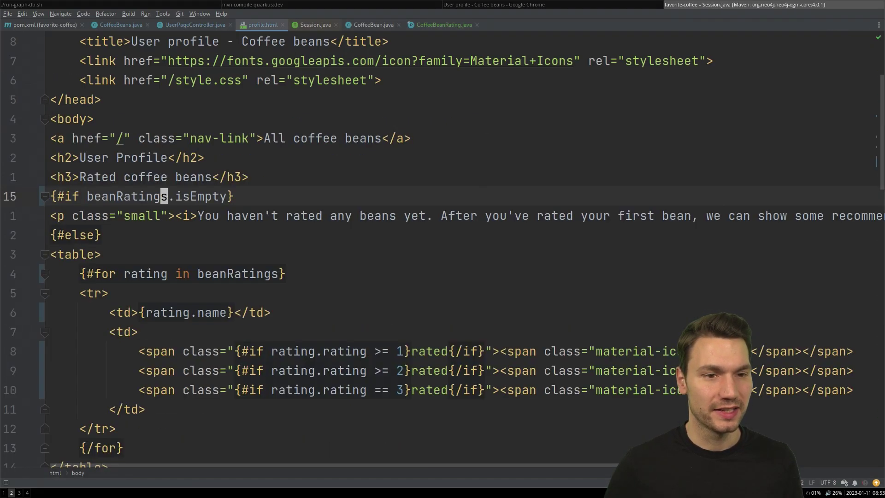
key(alt+Left)
key(alt+Left)
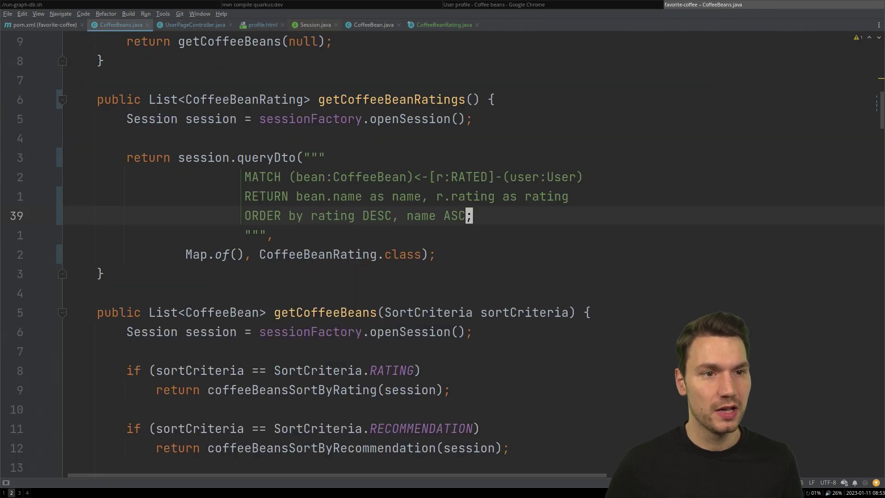
key(Up)
key(Up)
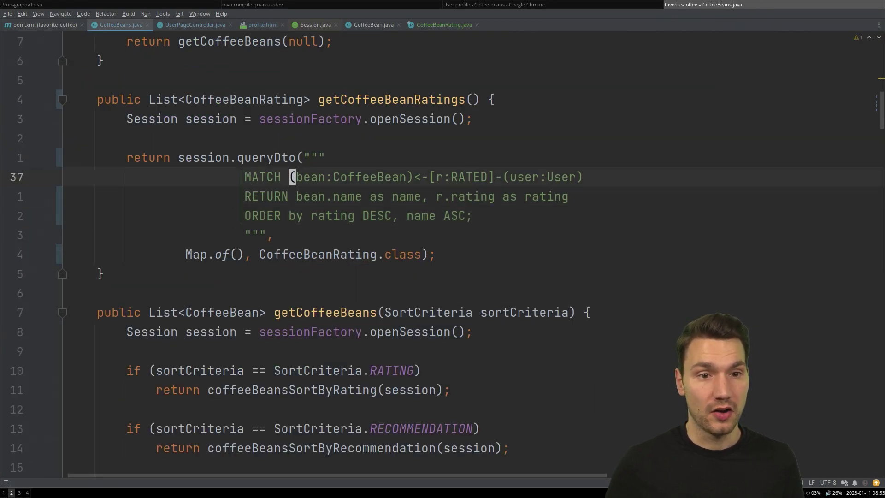
key(Down)
key(Down)
key(Down)
key(Down)
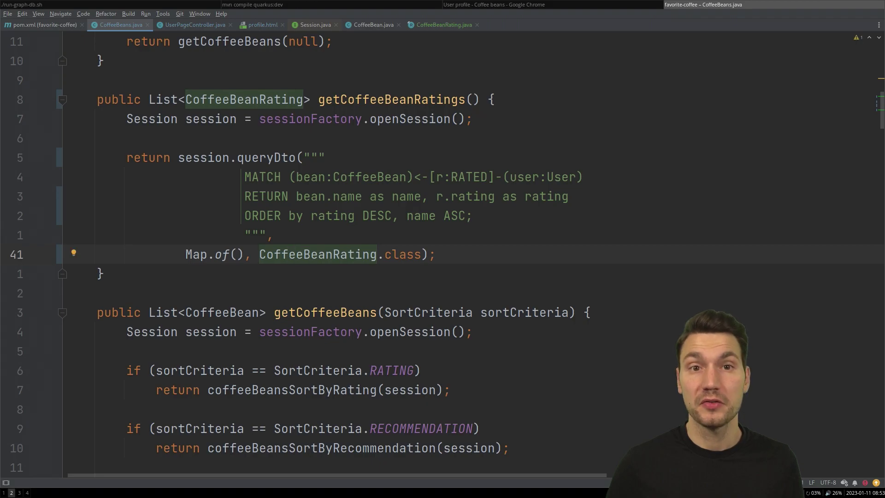
Step: Reload the profile in the browser, then go to rating.name in profile.html
key(super+2)
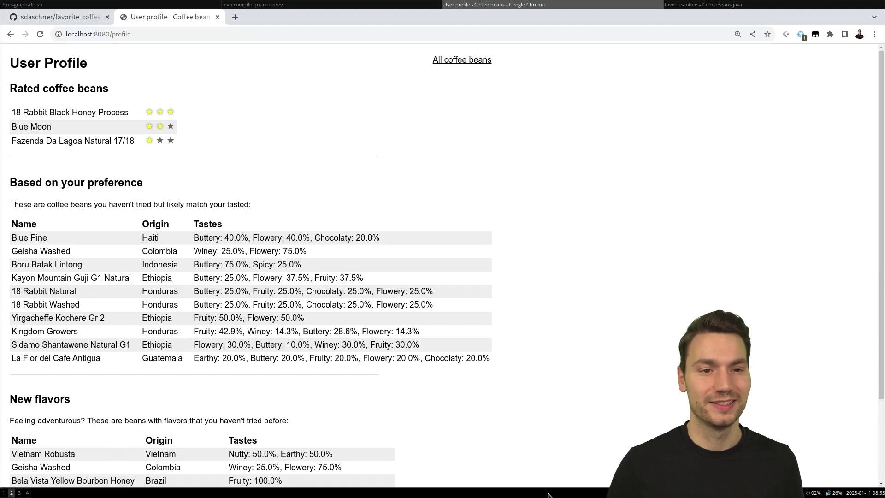
key(super+1)
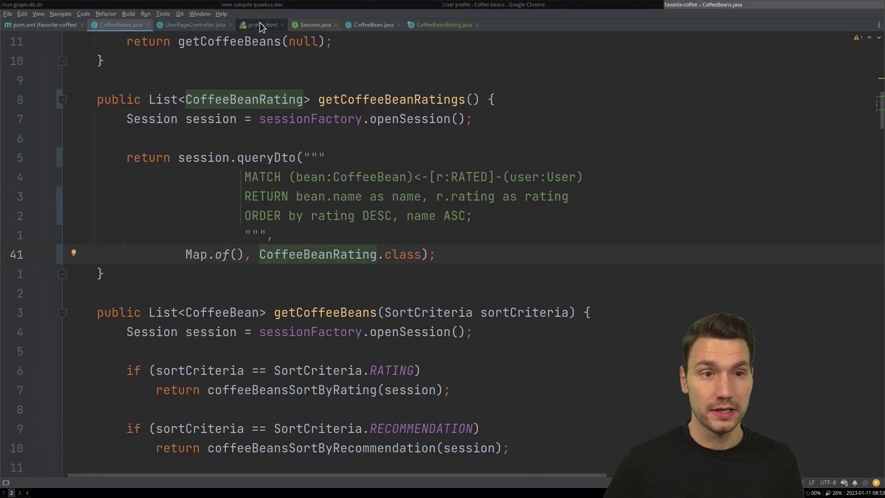
click(260, 24)
scroll(297, 195, down, 3)
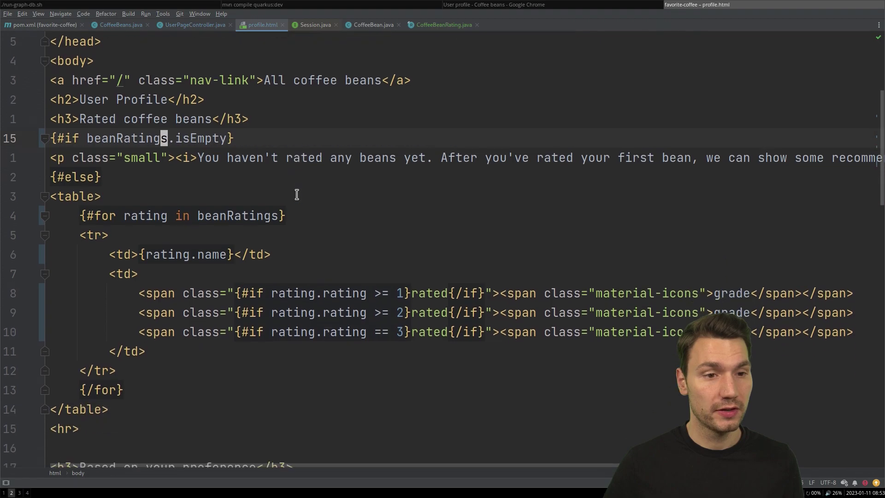
click(221, 256)
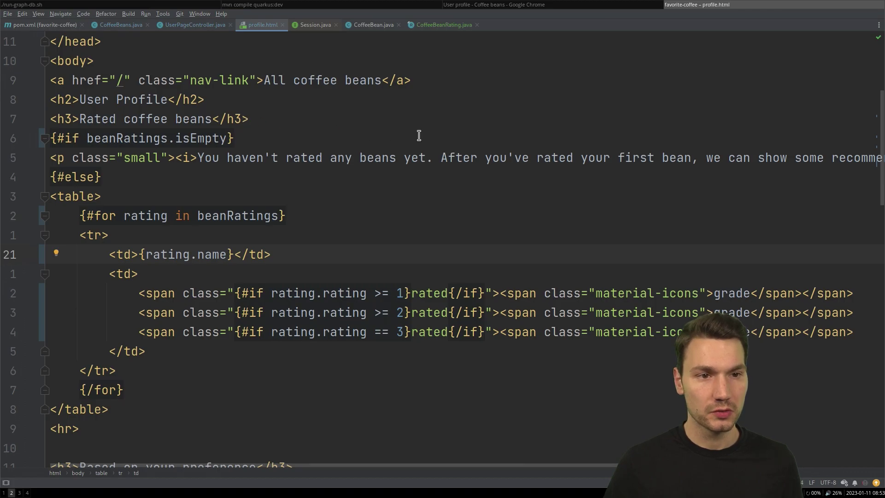
scroll(418, 135, up, 3)
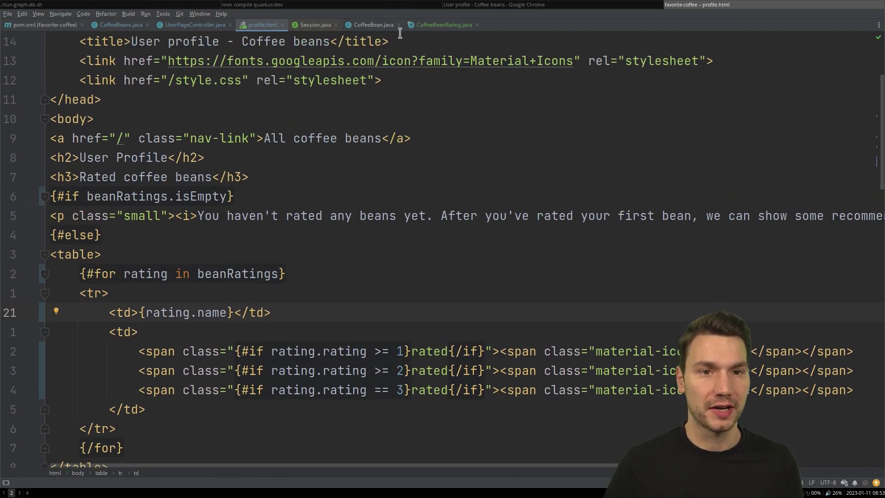
click(437, 27)
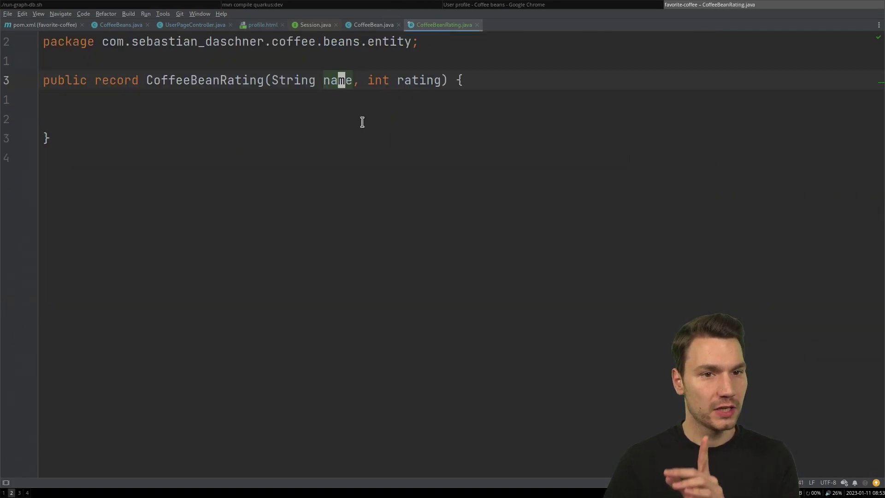
click(325, 102)
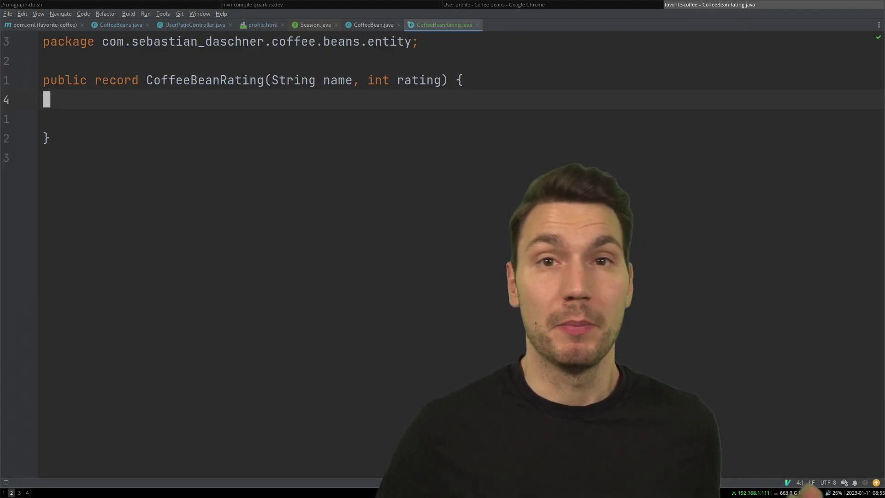
Step: Switch to CoffeeBeans.java and go to getCoffeeBeanRatings' queryDto call
click(121, 25)
scroll(286, 198, up, 1)
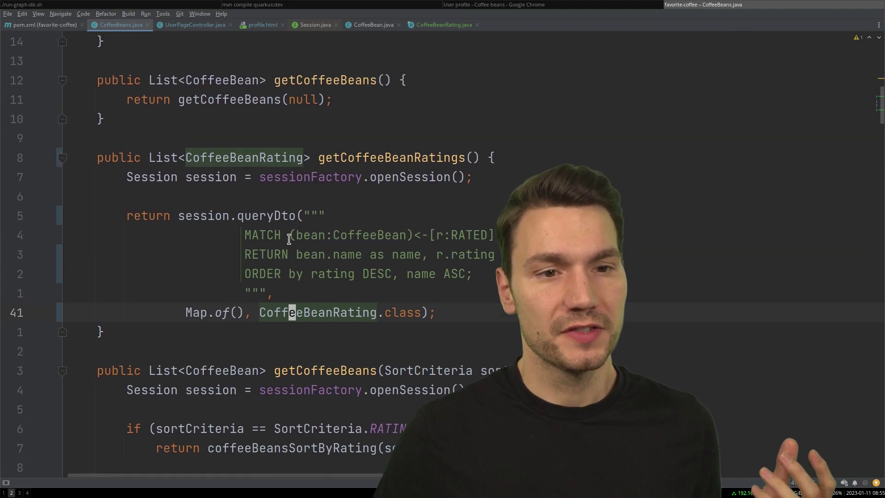
click(284, 216)
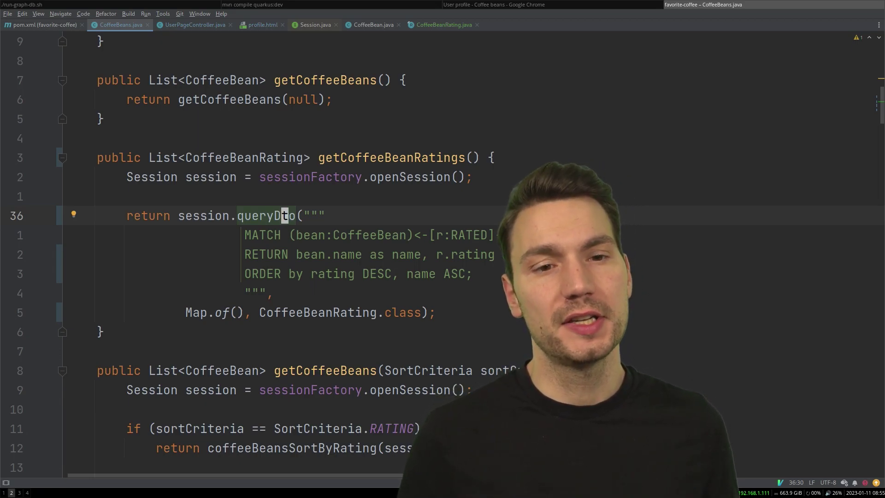
scroll(325, 207, down, 3)
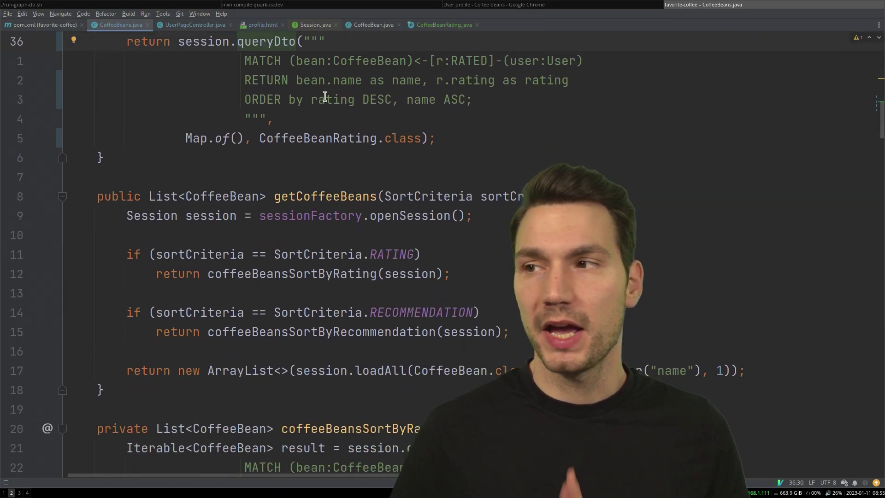